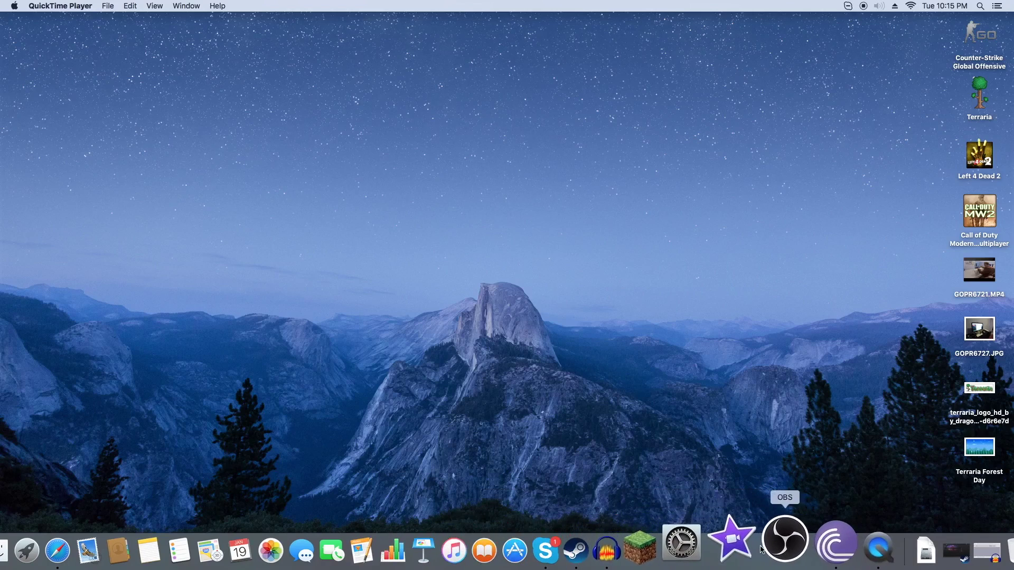
Launch OBS 0.12.4 from the Dock and drag its window into place
{"action": "left_click", "coordinate": [778, 549]}
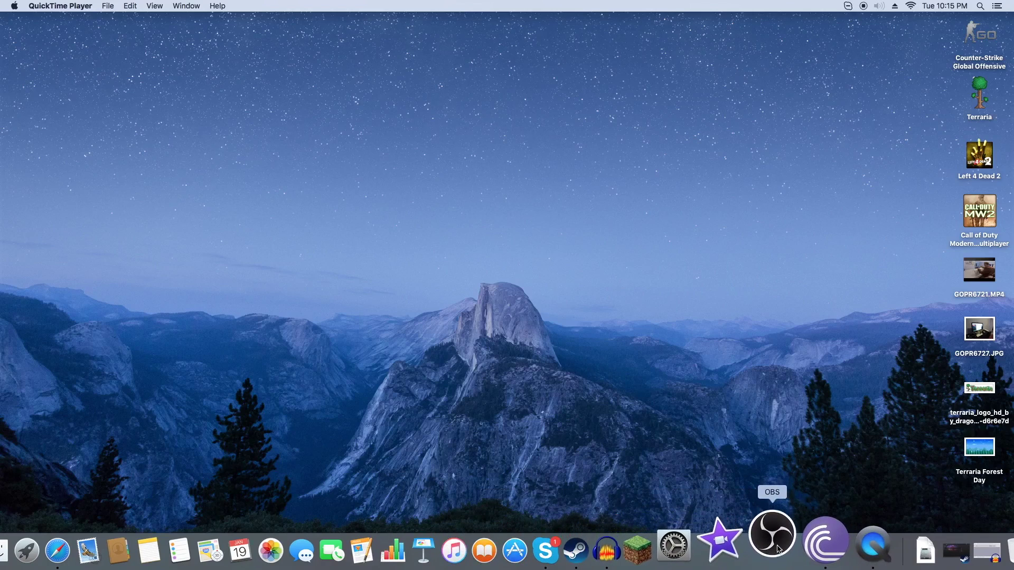
{"action": "left_click_drag", "start_coordinate": [234, 34], "coordinate": [191, 38]}
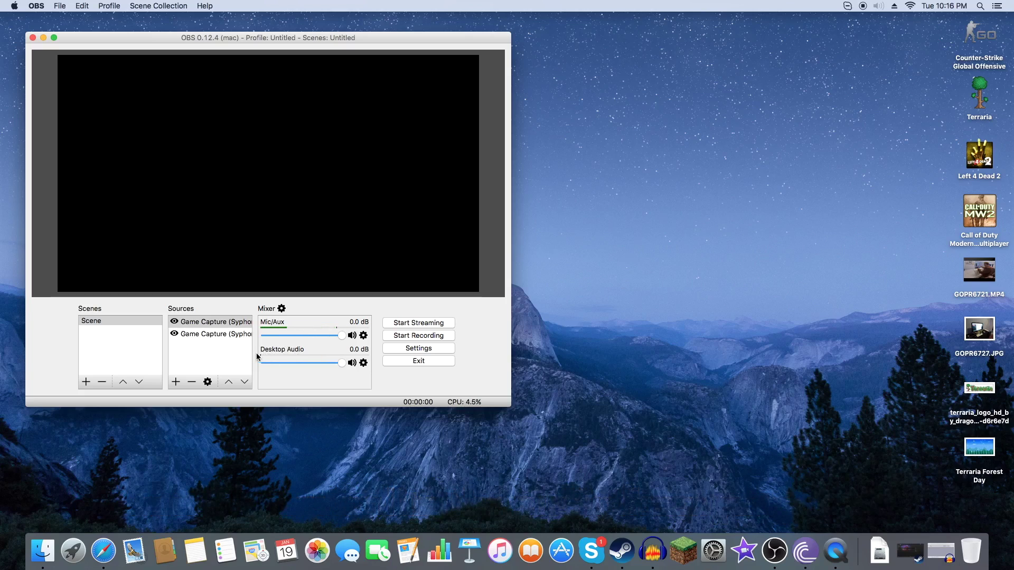
Browse Launchpad's app pages, leaving the Other folder, and launch Soundflowerbed
{"action": "left_click", "coordinate": [73, 544]}
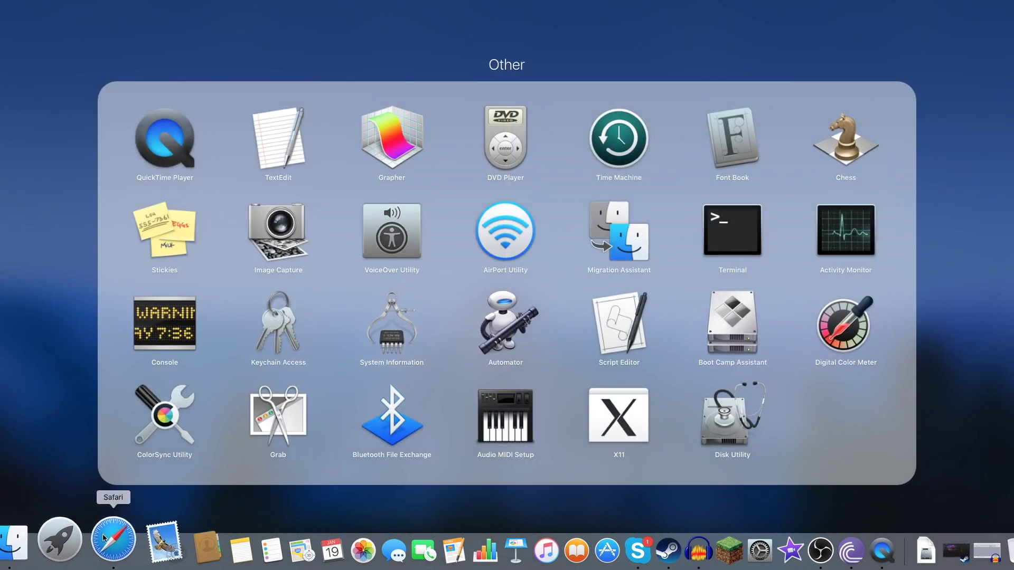
{"action": "left_click", "coordinate": [42, 218]}
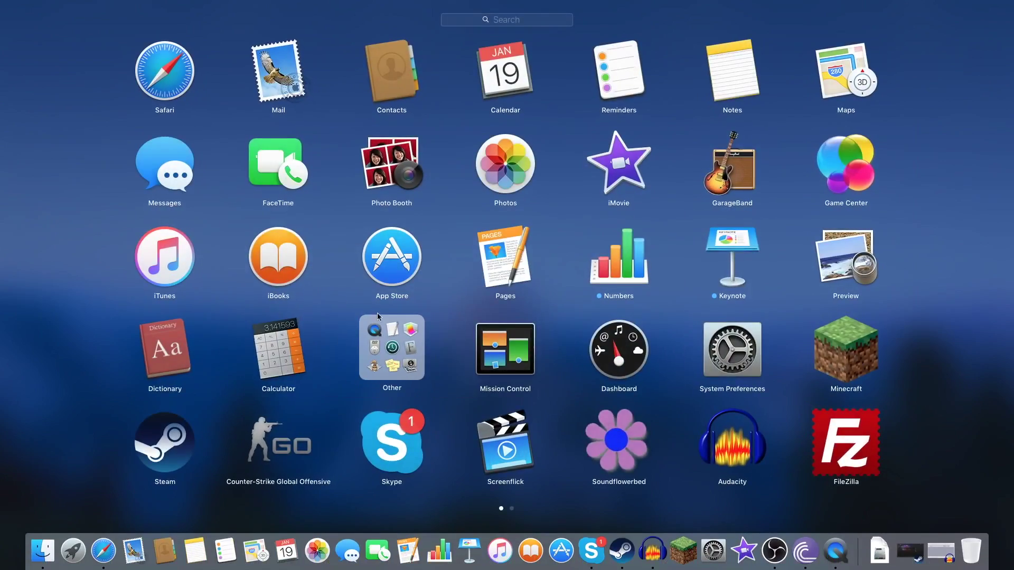
{"action": "scroll", "coordinate": [939, 310], "scroll_direction": "down", "scroll_amount": 2}
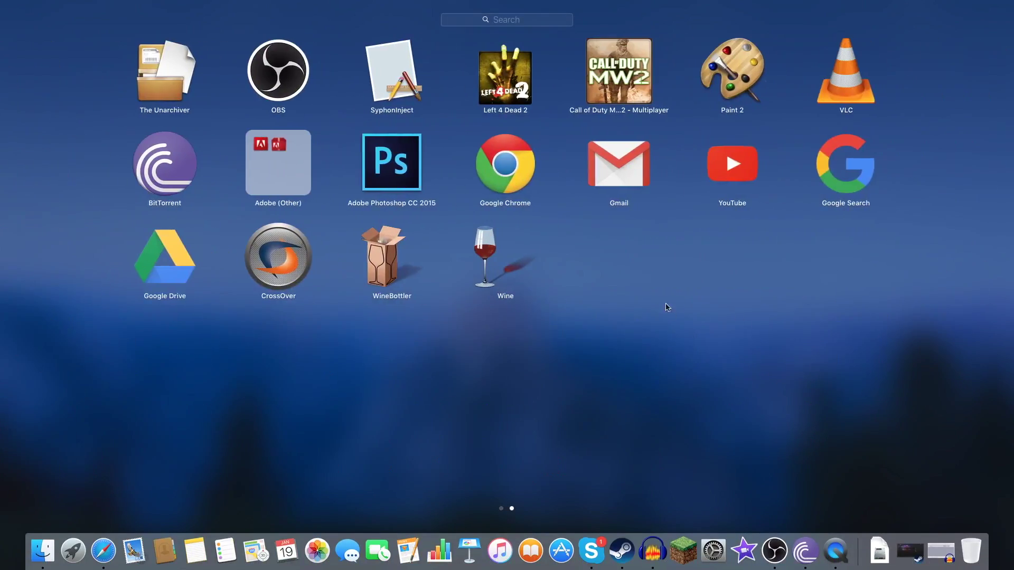
{"action": "left_click", "coordinate": [712, 251]}
{"action": "left_click", "coordinate": [82, 546]}
{"action": "scroll", "coordinate": [157, 315], "scroll_direction": "up", "scroll_amount": 2}
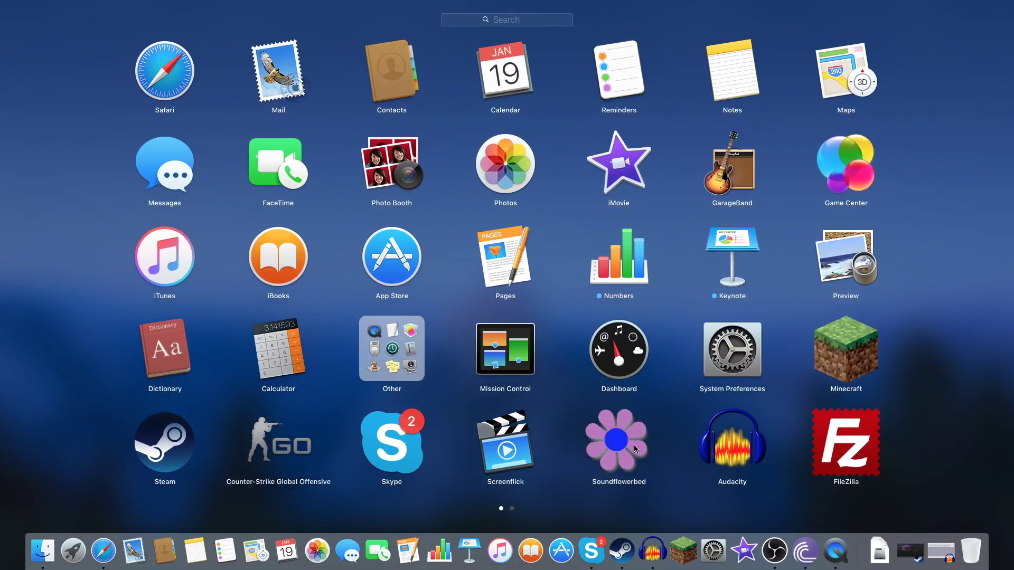
{"action": "left_click", "coordinate": [634, 446]}
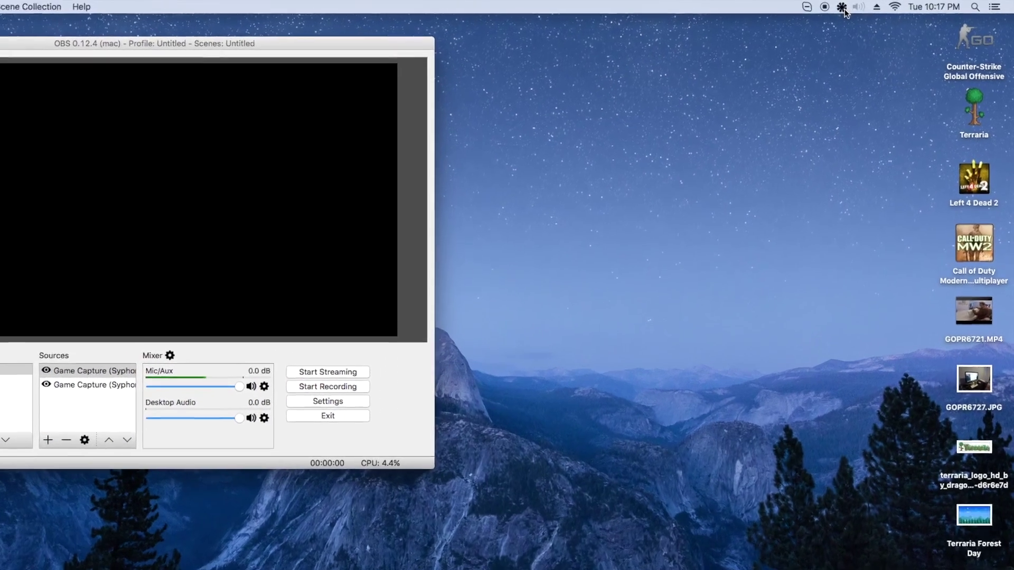
Open Audio Setup from the Soundflowerbed menu and delete the old Multi-Output Device
{"action": "left_click", "coordinate": [864, 6]}
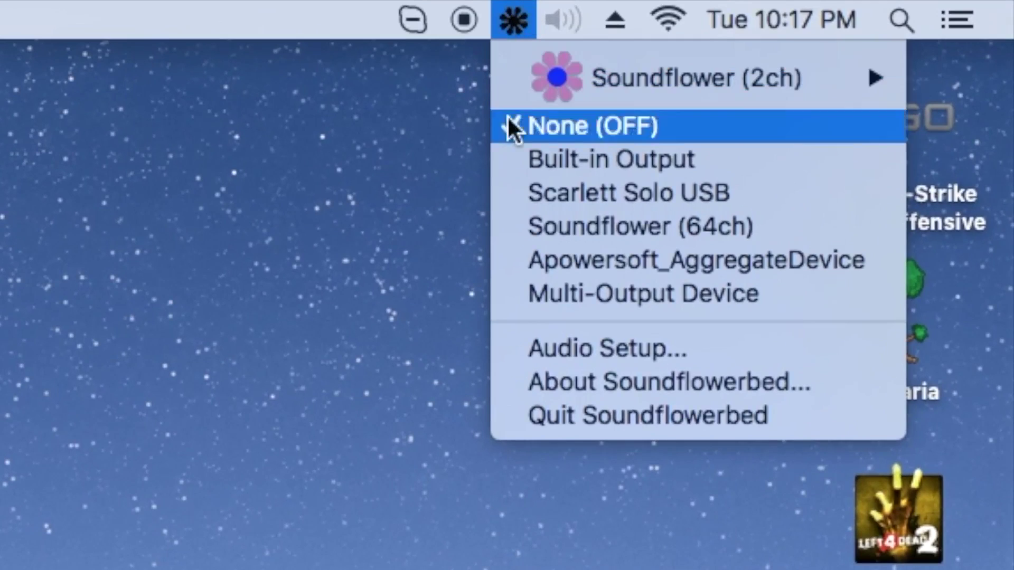
{"action": "left_click", "coordinate": [590, 351]}
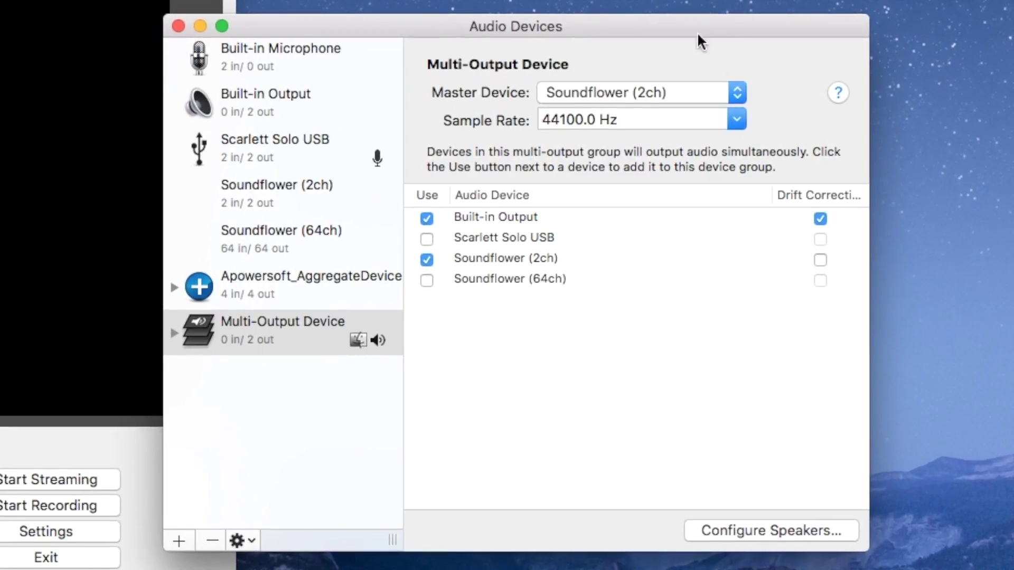
{"action": "left_click", "coordinate": [562, 324]}
{"action": "right_click", "coordinate": [259, 336]}
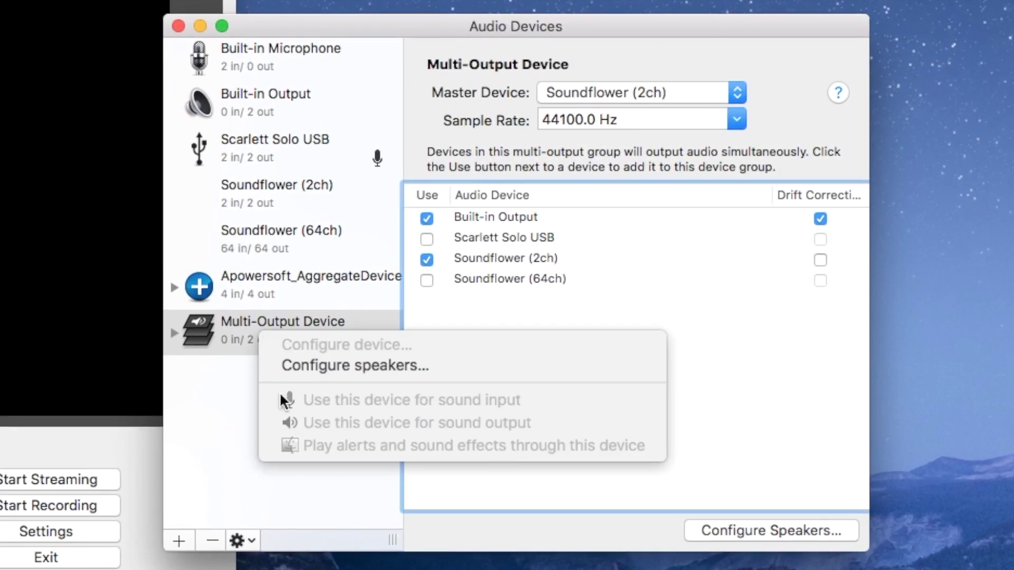
{"action": "left_click", "coordinate": [219, 432]}
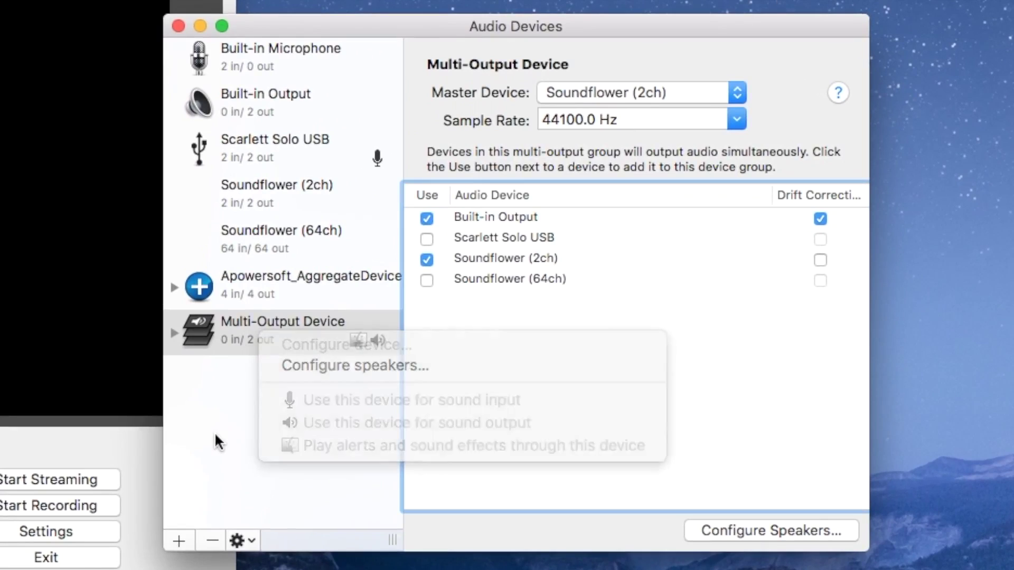
{"action": "left_click", "coordinate": [207, 541]}
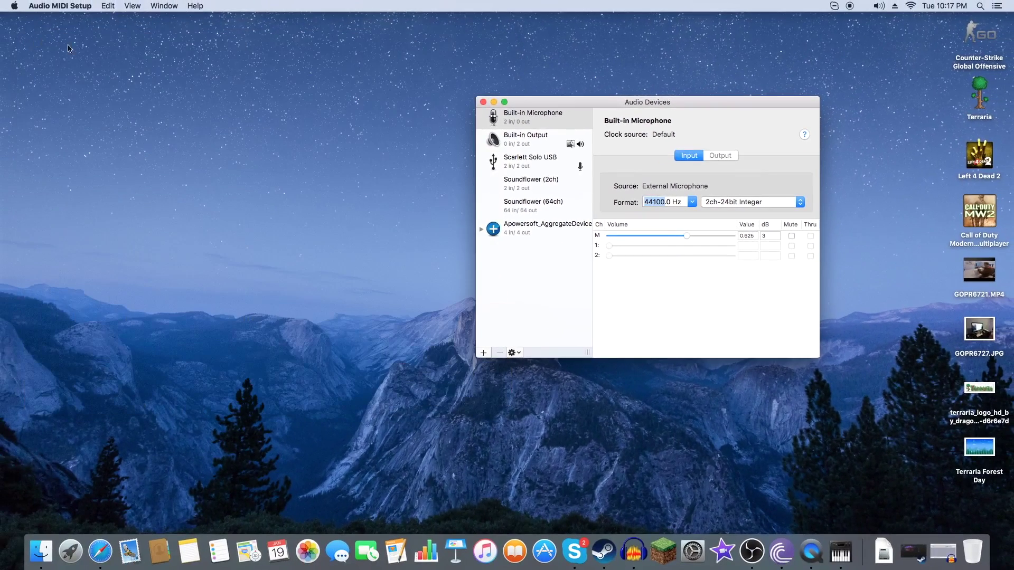
Keep OBS audio on Soundflower (2ch) for desktop and Scarlett Solo USB for mic, and save
{"action": "left_click", "coordinate": [755, 549]}
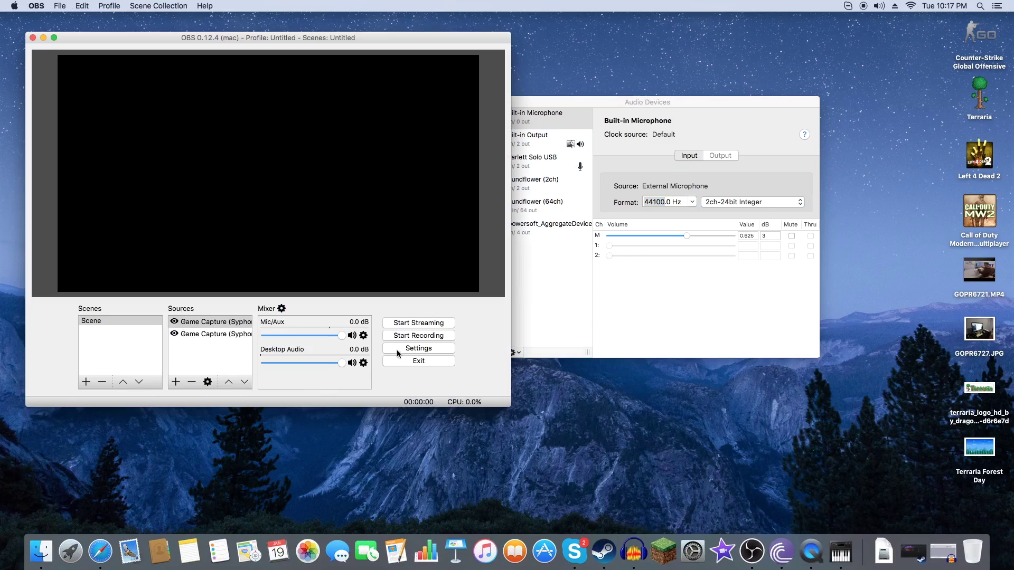
{"action": "left_click", "coordinate": [405, 348]}
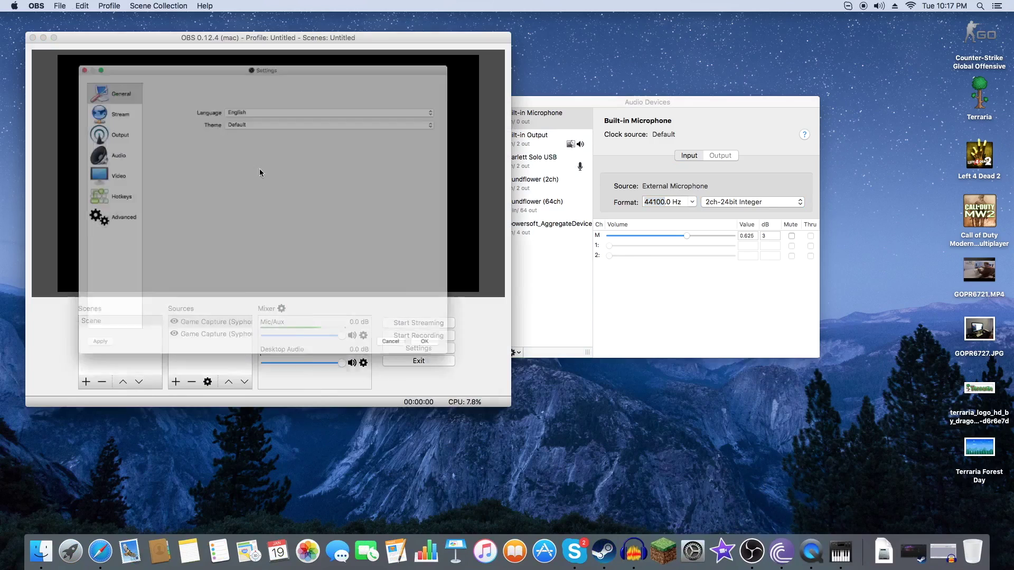
{"action": "left_click", "coordinate": [63, 145]}
{"action": "left_click", "coordinate": [66, 166]}
{"action": "left_click", "coordinate": [71, 147]}
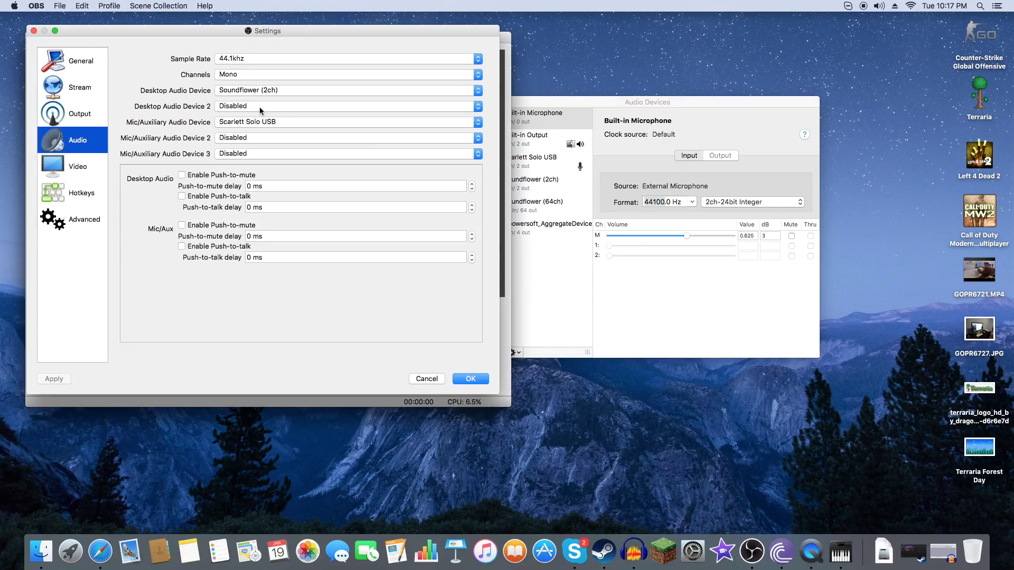
{"action": "left_click", "coordinate": [256, 92]}
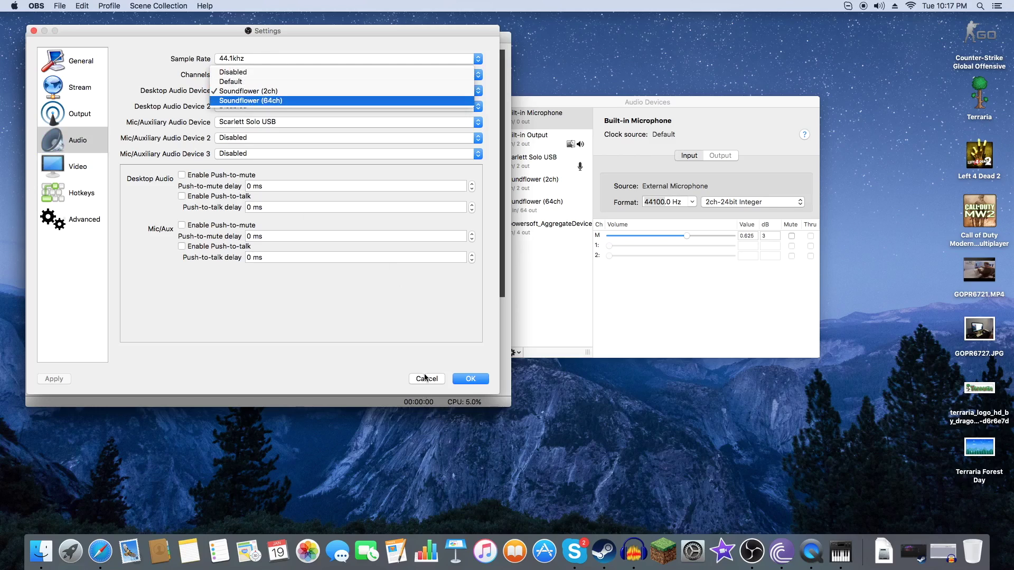
{"action": "left_click", "coordinate": [288, 142]}
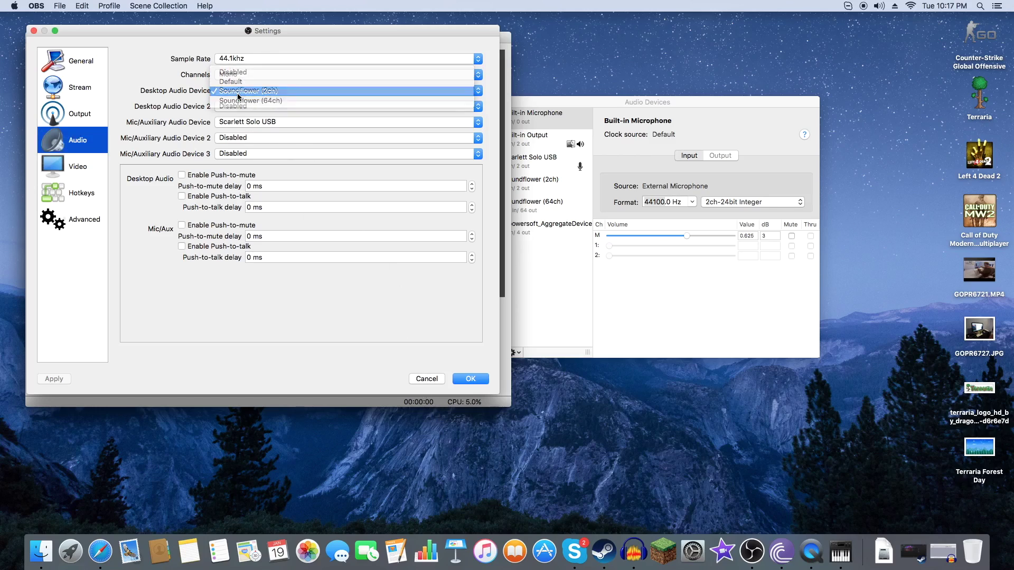
{"action": "left_click", "coordinate": [454, 381]}
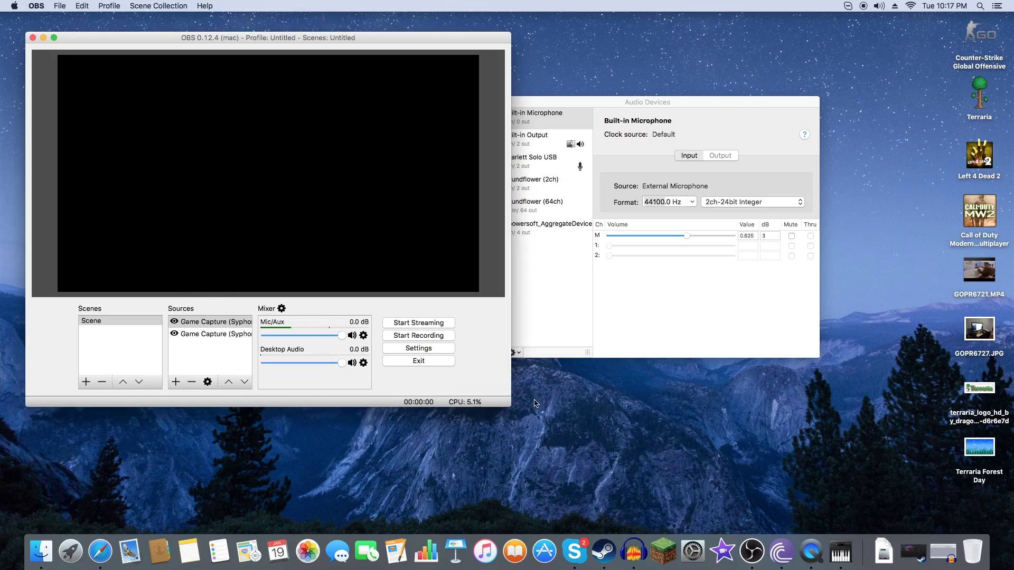
Create a Multi-Output Device combining Built-in Output and Soundflower (2ch) with drift correction
{"action": "left_click", "coordinate": [547, 301]}
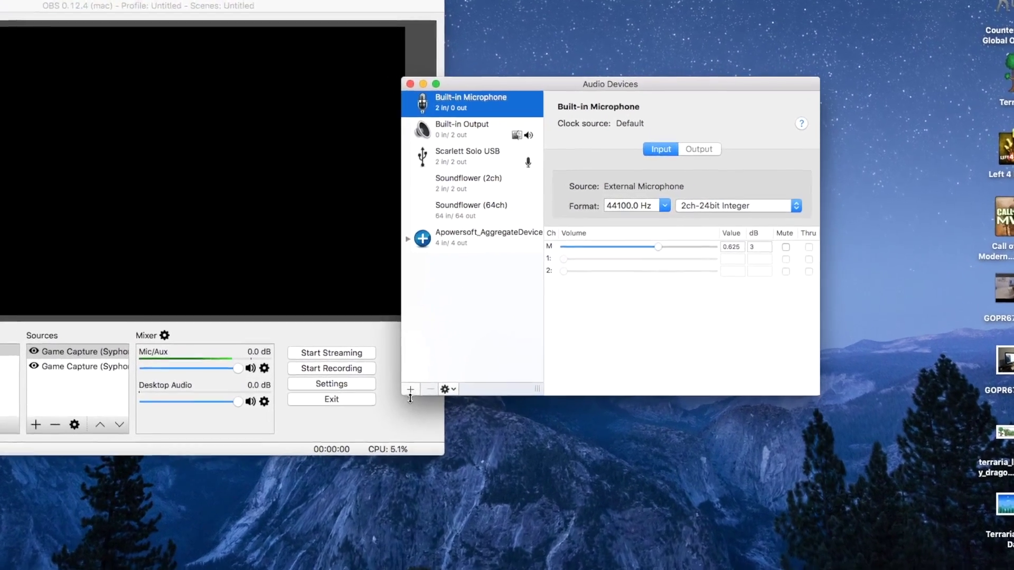
{"action": "left_click", "coordinate": [410, 391]}
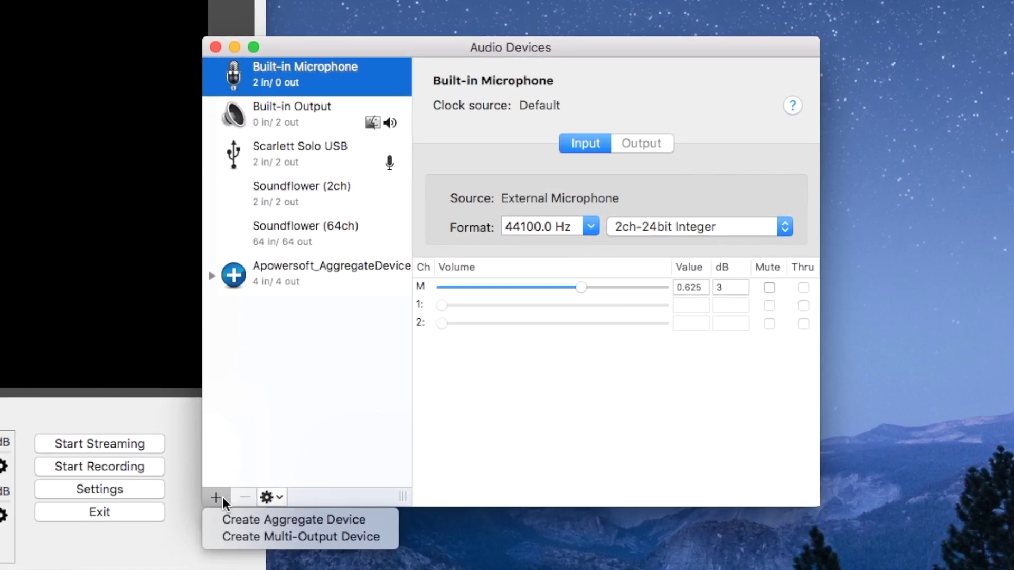
{"action": "left_click", "coordinate": [261, 537]}
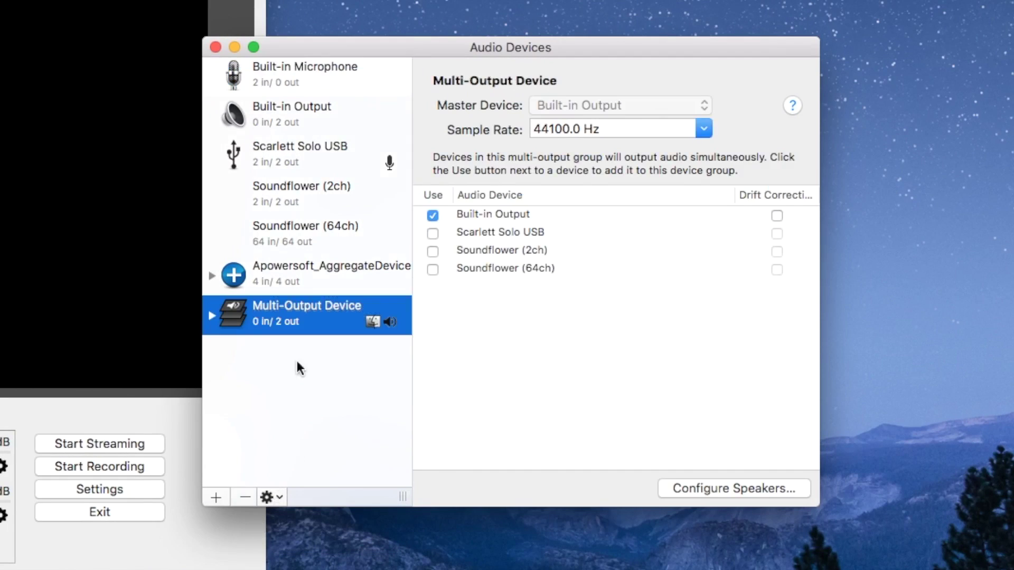
{"action": "left_click", "coordinate": [489, 213]}
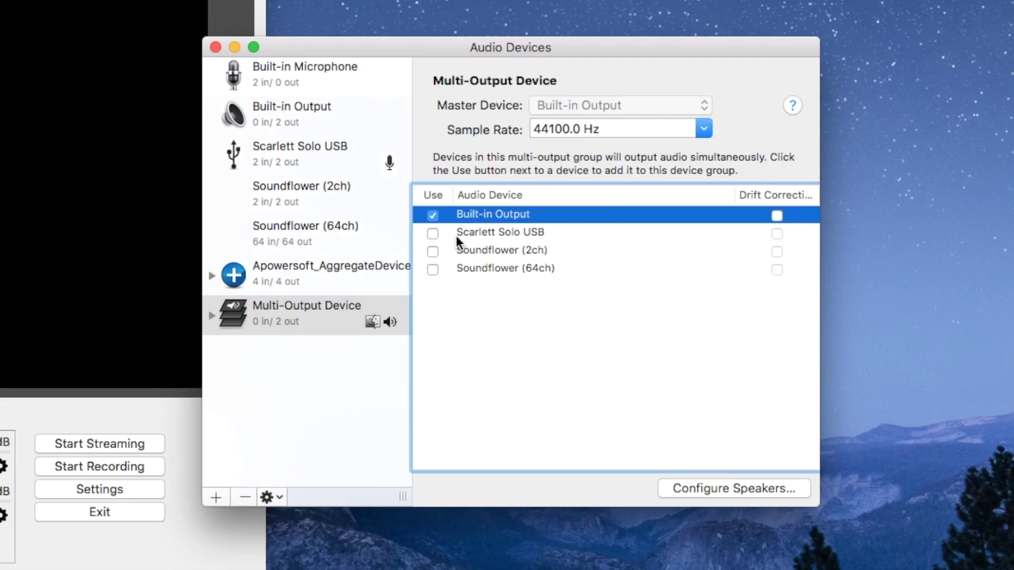
{"action": "left_click", "coordinate": [432, 254]}
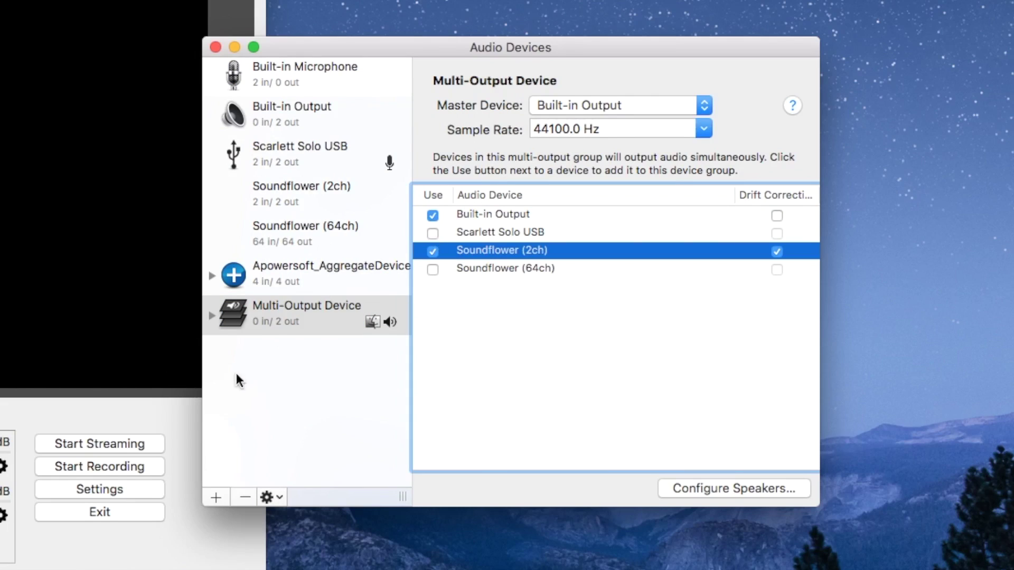
{"action": "right_click", "coordinate": [277, 329]}
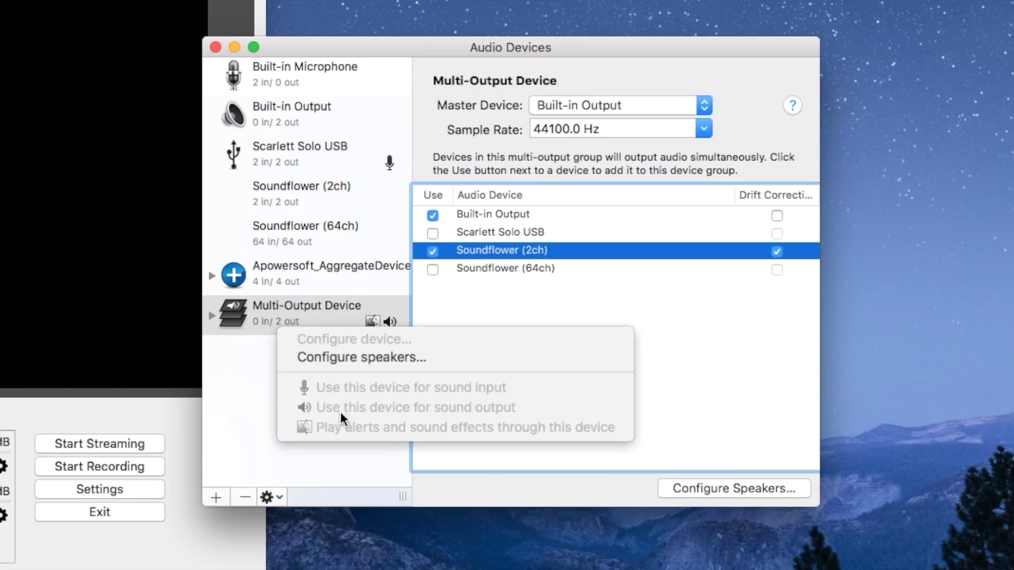
{"action": "right_click", "coordinate": [284, 313]}
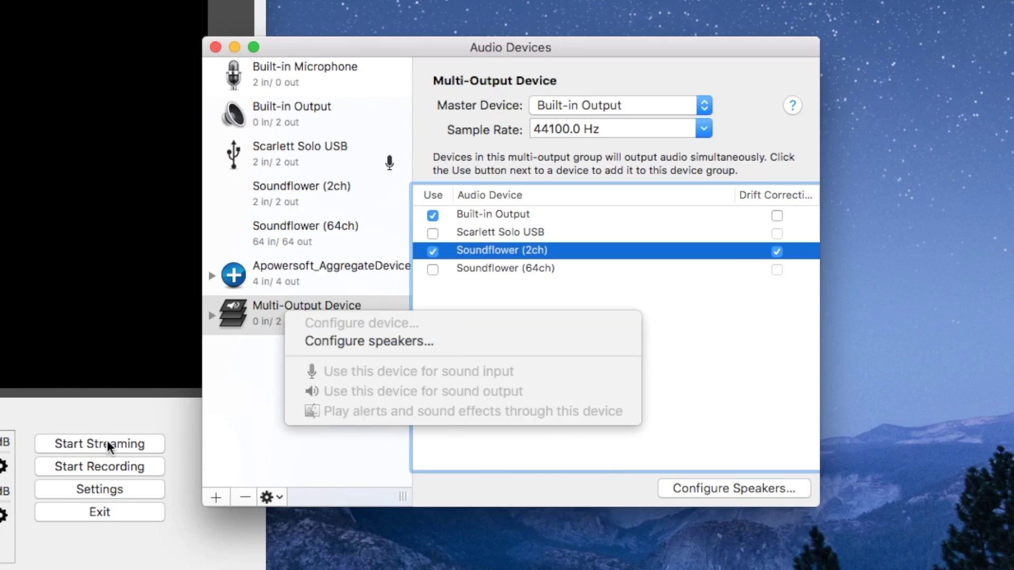
{"action": "left_click", "coordinate": [244, 385]}
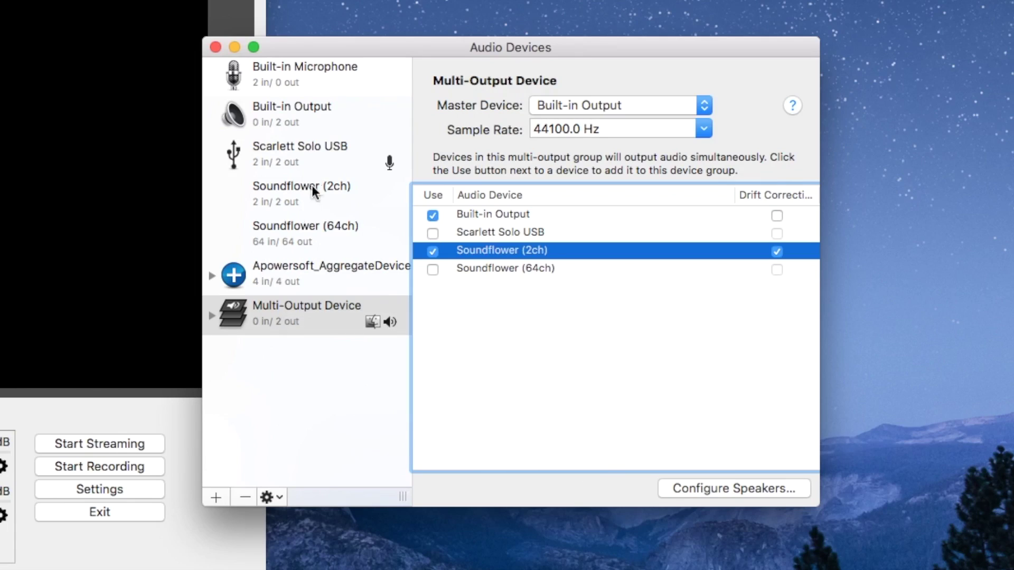
Close the Audio Devices window and reopen Audio MIDI Setup after its crash report
{"action": "left_click", "coordinate": [215, 47]}
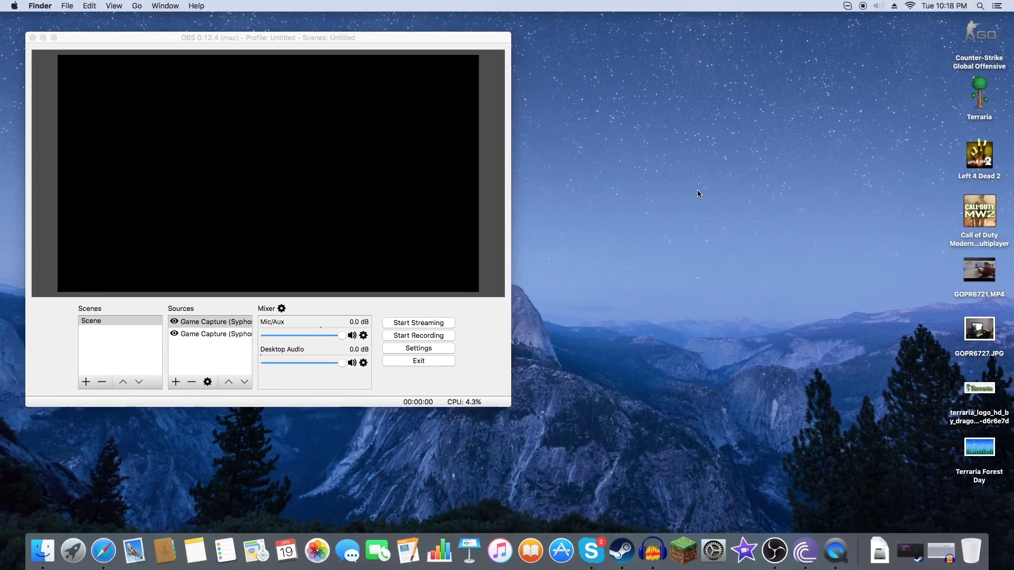
{"action": "left_click", "coordinate": [14, 6]}
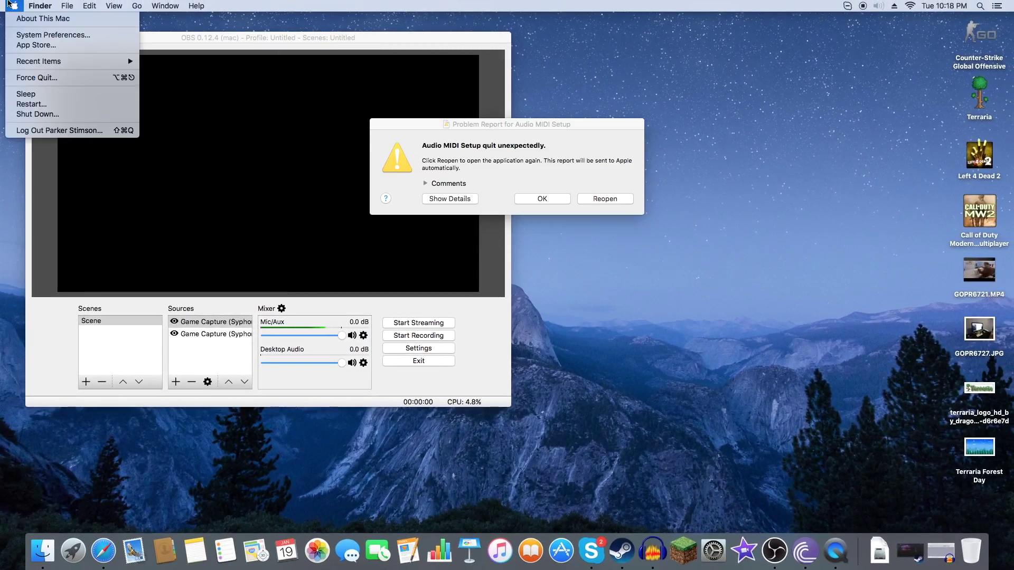
{"action": "left_click", "coordinate": [581, 207]}
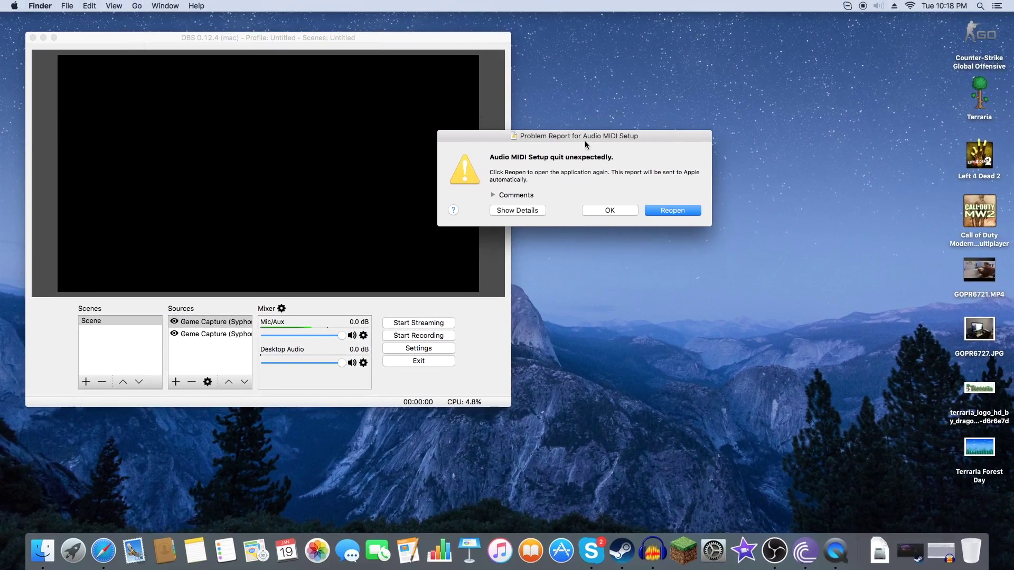
{"action": "left_click", "coordinate": [605, 211]}
In System Preferences Sound, route output and sound effects to Multi-Output Device, check Input, then close
{"action": "left_click", "coordinate": [15, 5]}
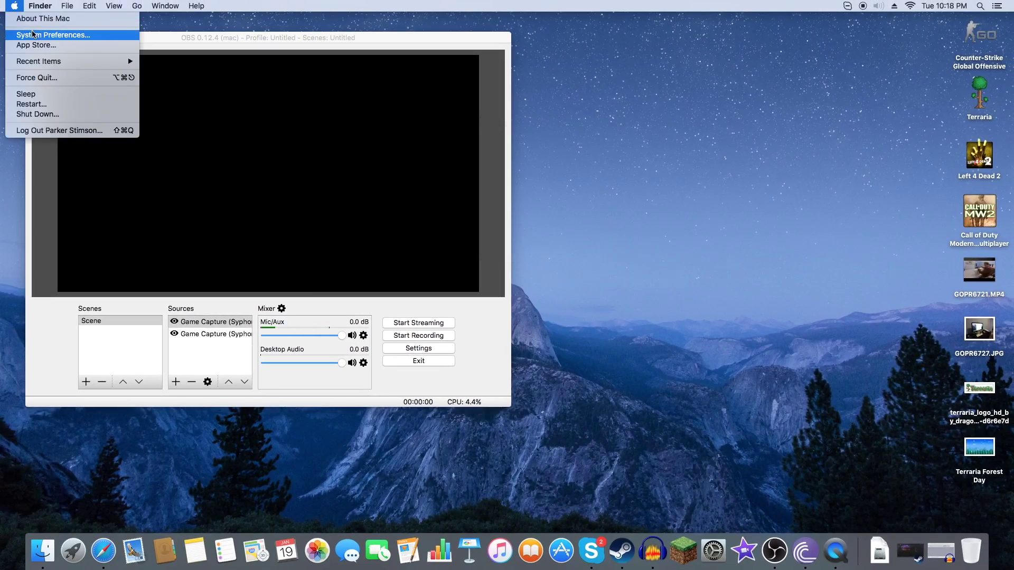
{"action": "left_click", "coordinate": [33, 35]}
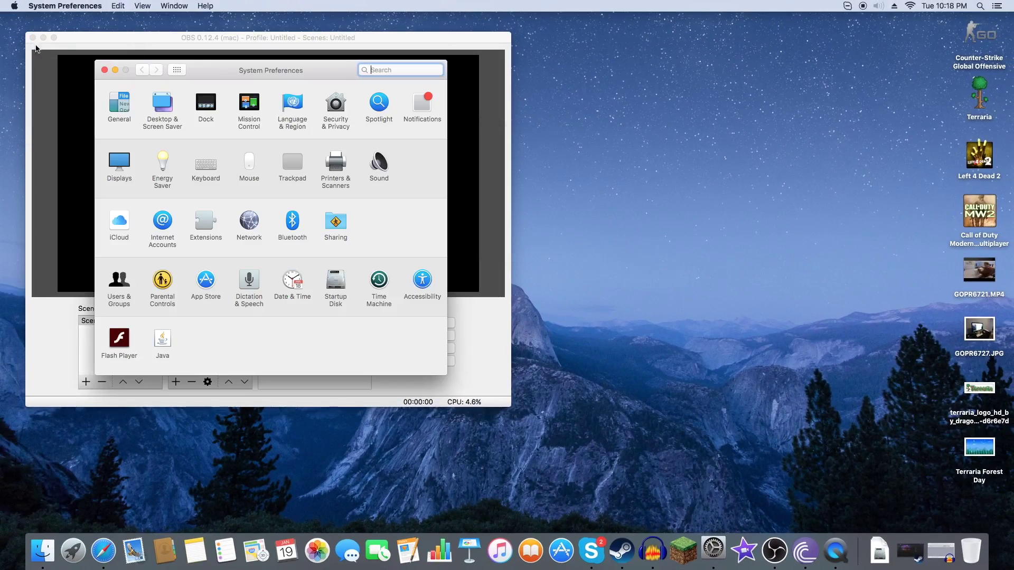
{"action": "left_click", "coordinate": [366, 163]}
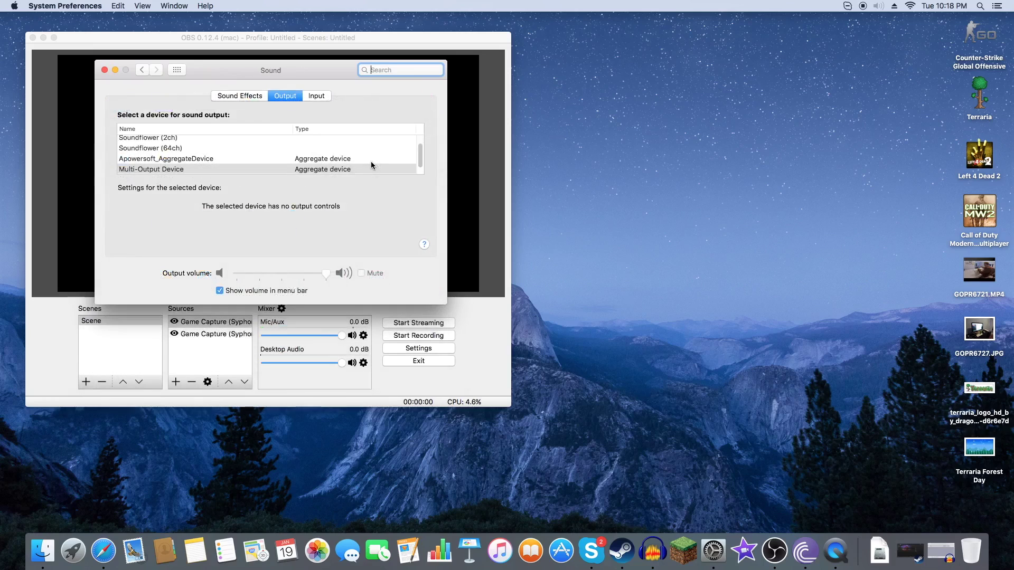
{"action": "left_click", "coordinate": [170, 167]}
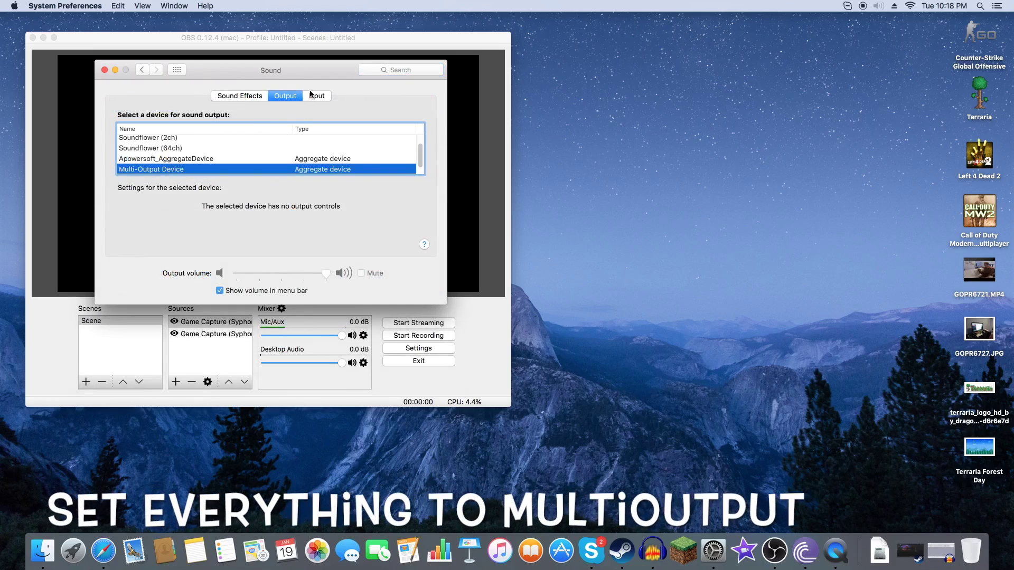
{"action": "left_click", "coordinate": [245, 98]}
{"action": "left_click", "coordinate": [233, 189]}
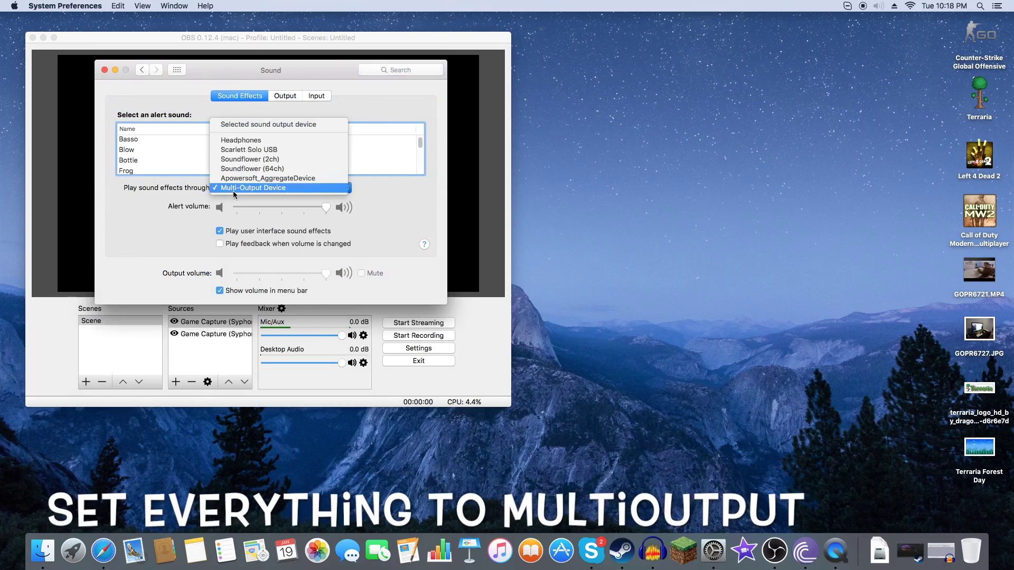
{"action": "left_click", "coordinate": [235, 188]}
{"action": "left_click", "coordinate": [316, 97]}
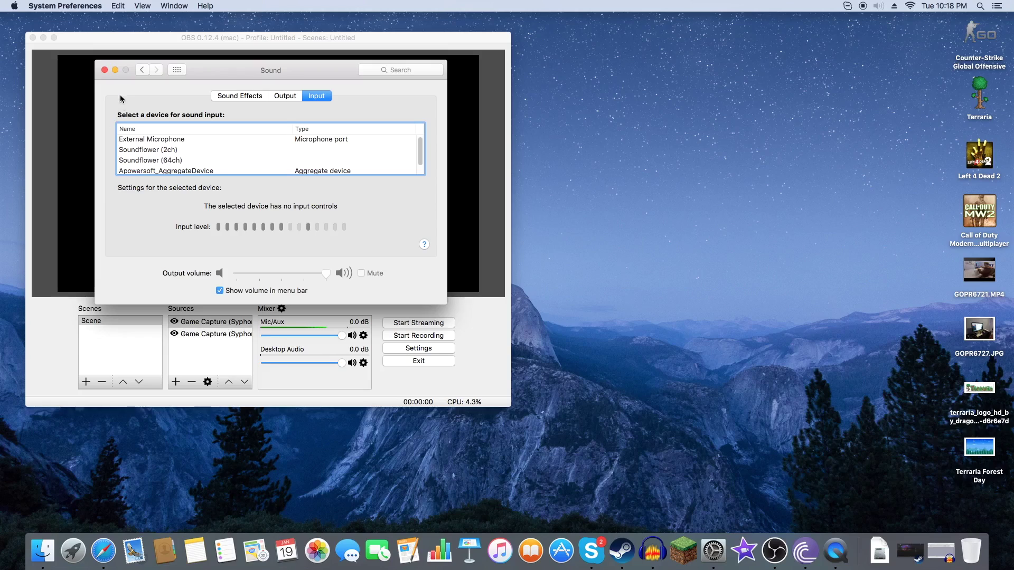
{"action": "left_click", "coordinate": [104, 70]}
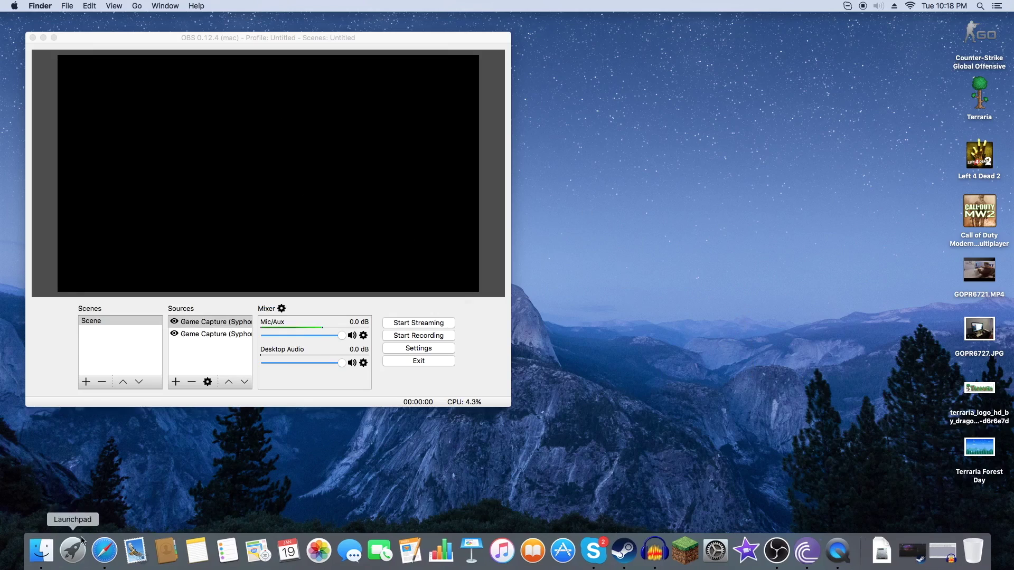
{"action": "left_click", "coordinate": [73, 551]}
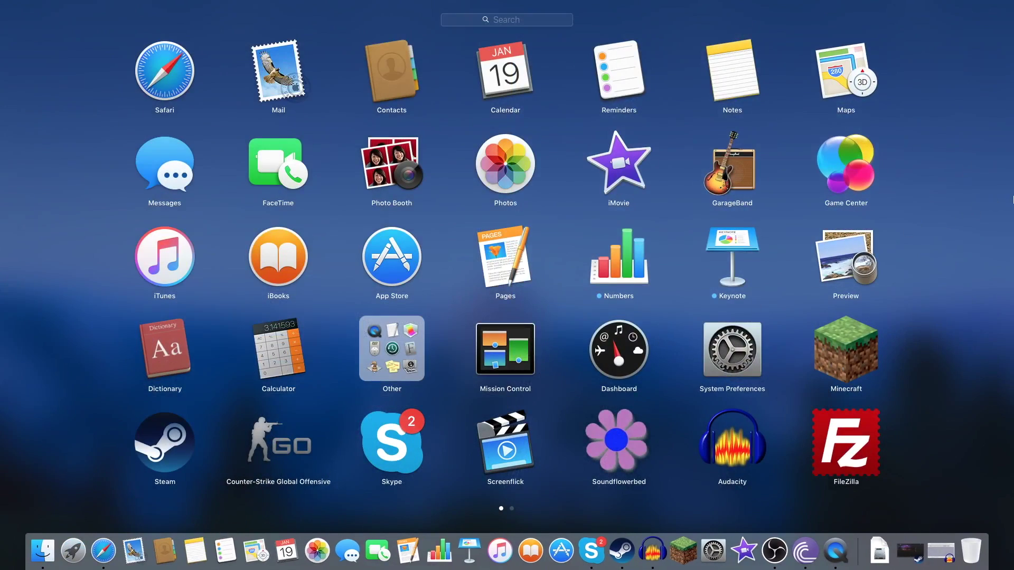
{"action": "left_click_drag", "start_coordinate": [910, 230], "coordinate": [528, 248]}
{"action": "left_click", "coordinate": [74, 551]}
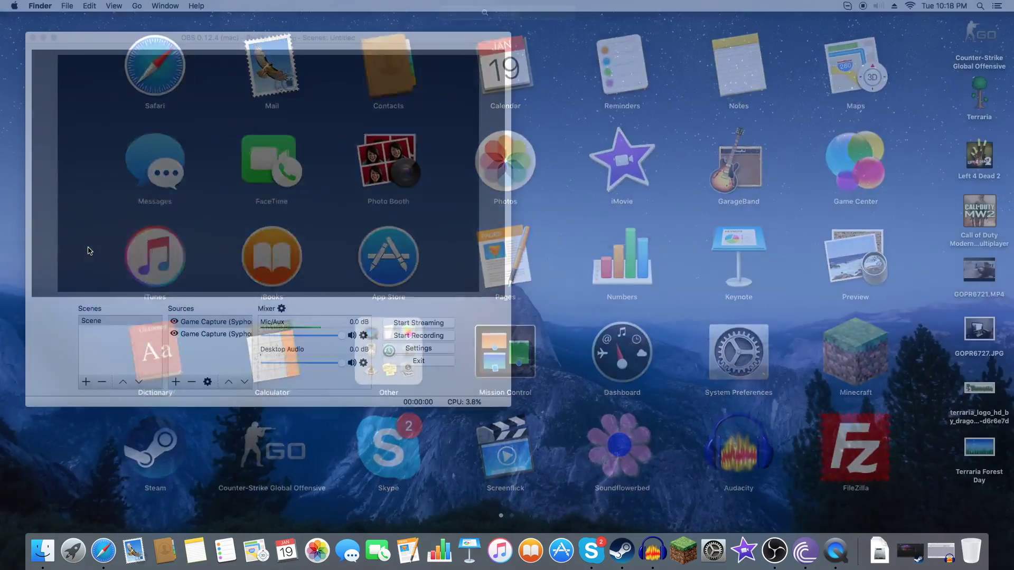
{"action": "left_click", "coordinate": [30, 564]}
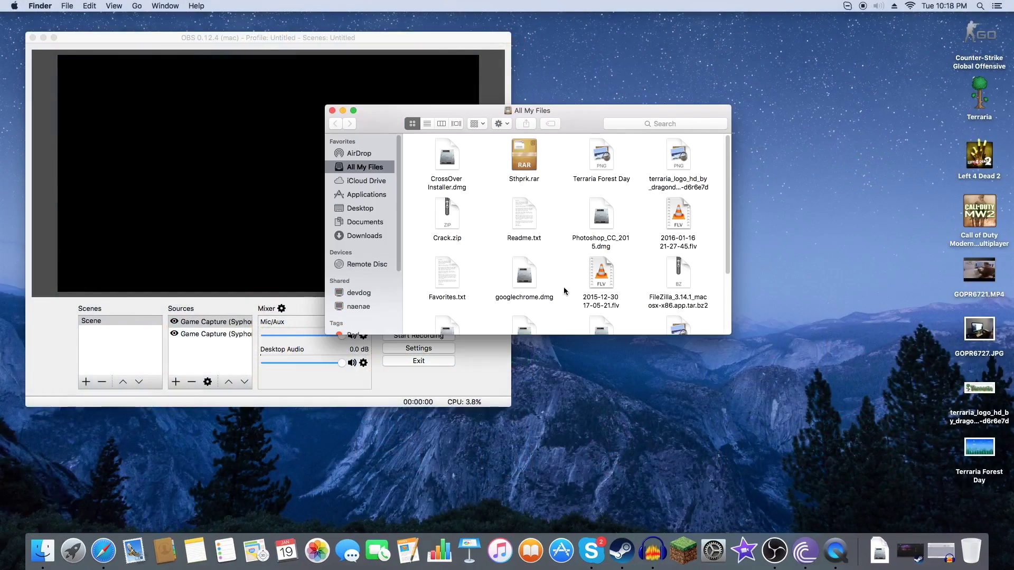
{"action": "scroll", "coordinate": [563, 287], "scroll_direction": "down", "scroll_amount": 3}
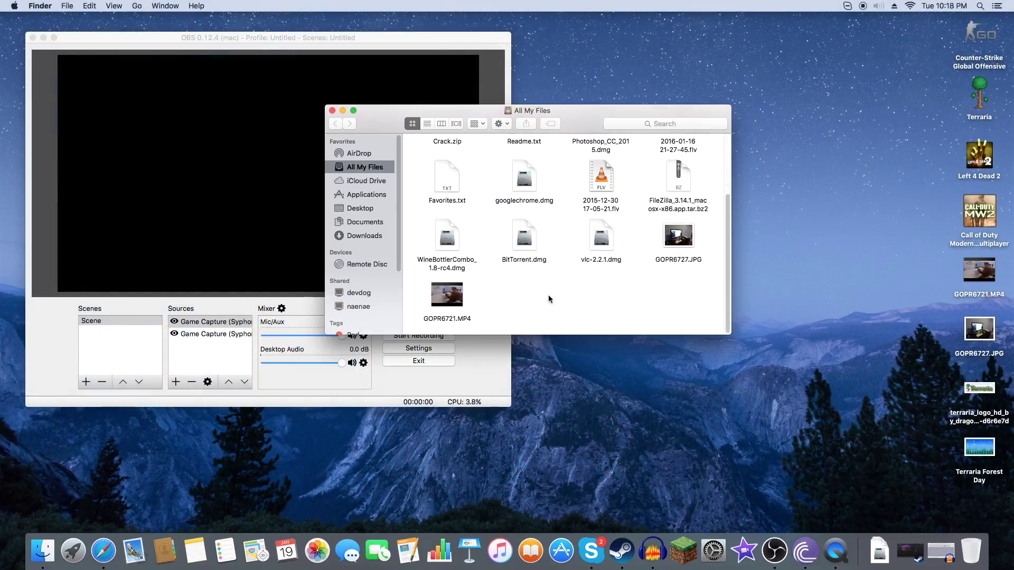
{"action": "left_click", "coordinate": [355, 194]}
{"action": "left_click", "coordinate": [355, 208]}
{"action": "left_click", "coordinate": [354, 222]}
{"action": "left_click", "coordinate": [353, 234]}
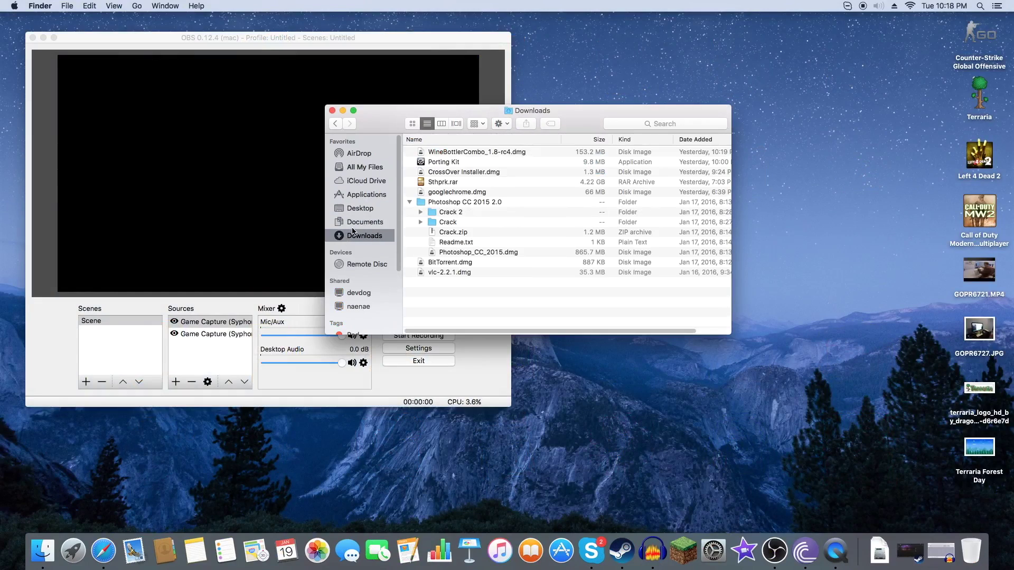
{"action": "left_click", "coordinate": [331, 111]}
Open Safari on the right side and load incompetech.com, closing the extra bookmarks window
{"action": "left_click", "coordinate": [116, 558]}
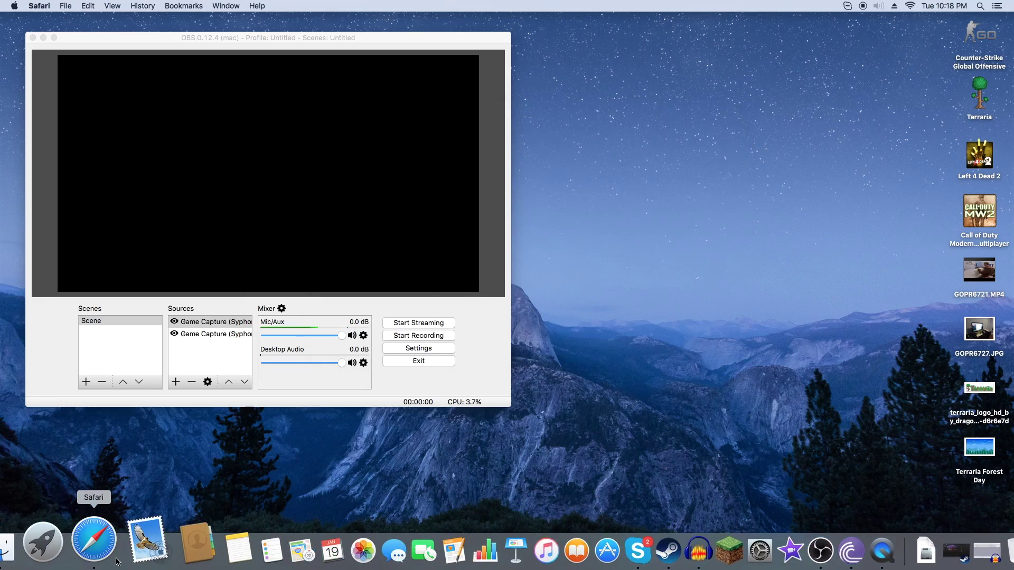
{"action": "left_click_drag", "start_coordinate": [112, 27], "coordinate": [528, 40]}
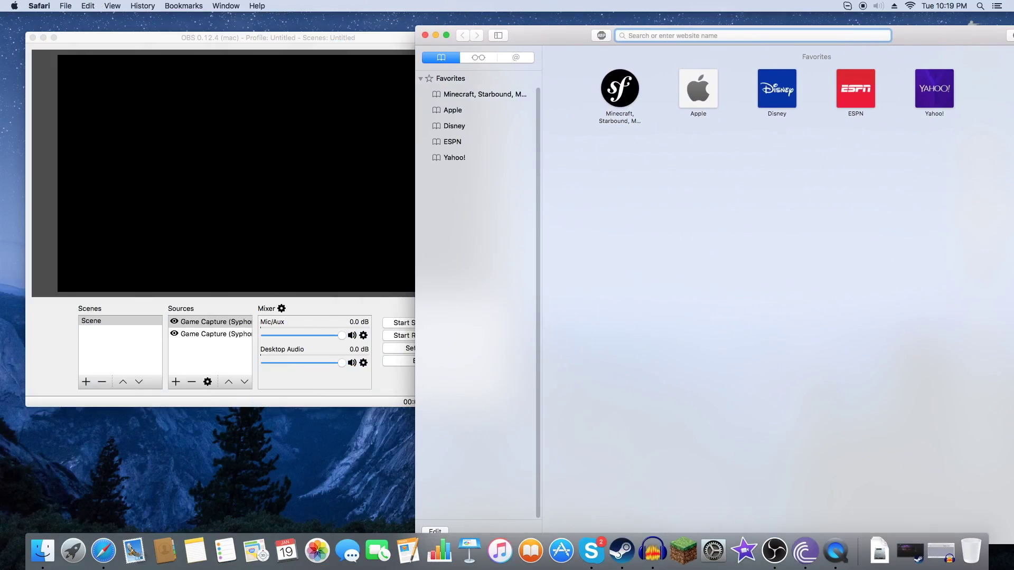
{"action": "type", "text": "incompetech.co"}
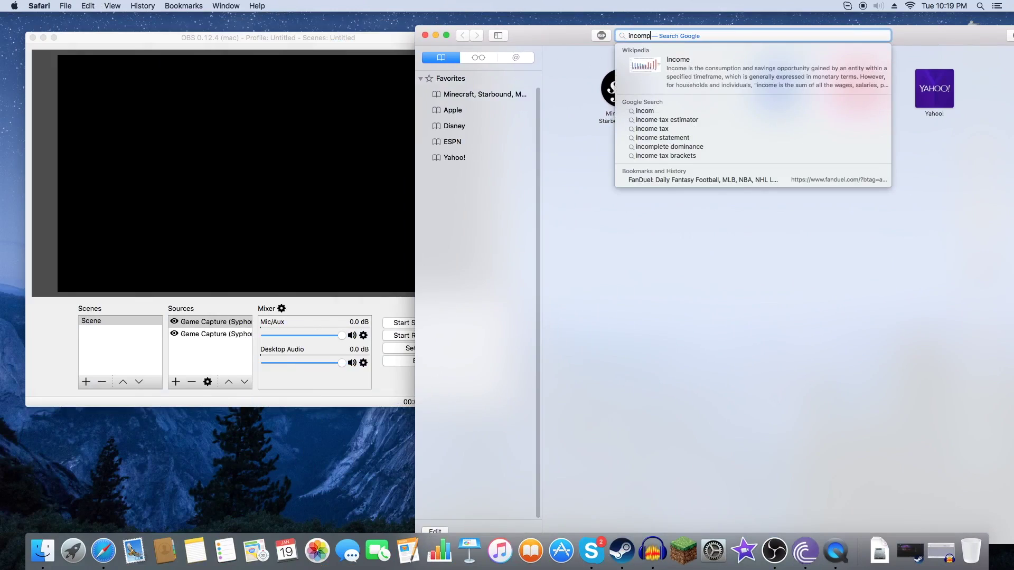
{"action": "type", "text": "m"}
{"action": "key", "text": "Return"}
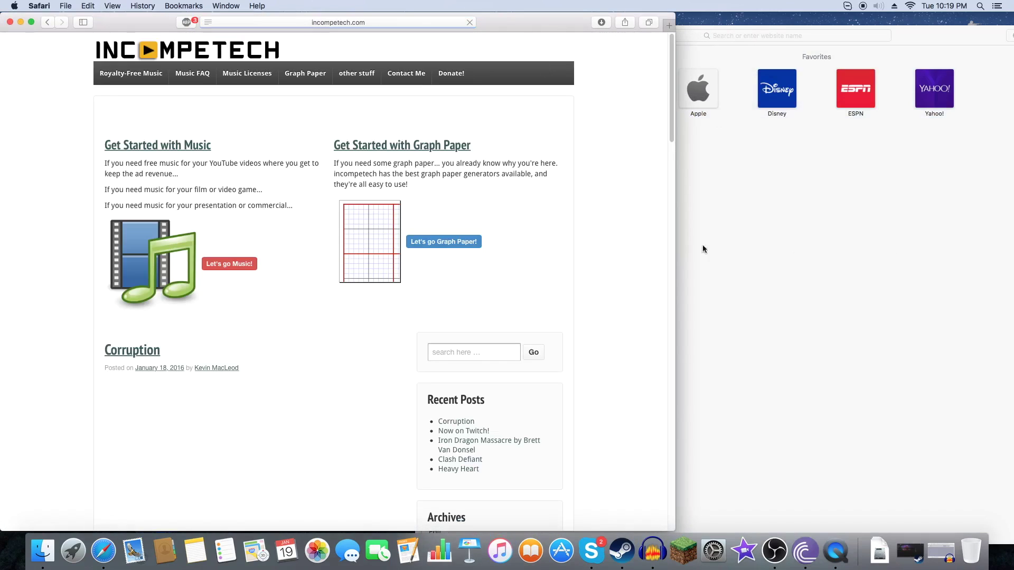
{"action": "left_click", "coordinate": [952, 38]}
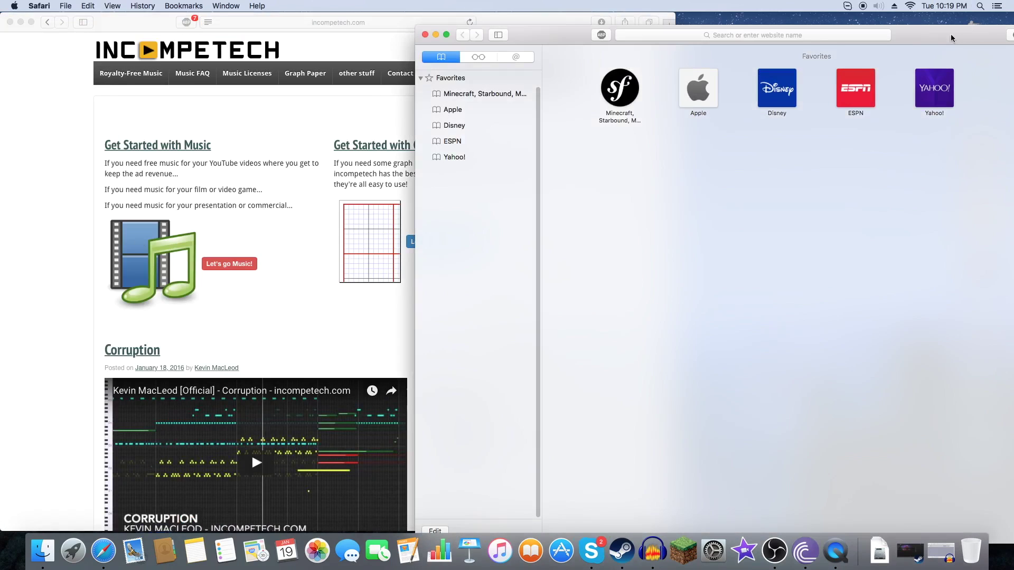
{"action": "left_click", "coordinate": [425, 34]}
Play Relaxing Piano Music from Royalty-Free Music while watching OBS levels, then close Safari
{"action": "left_click", "coordinate": [243, 265]}
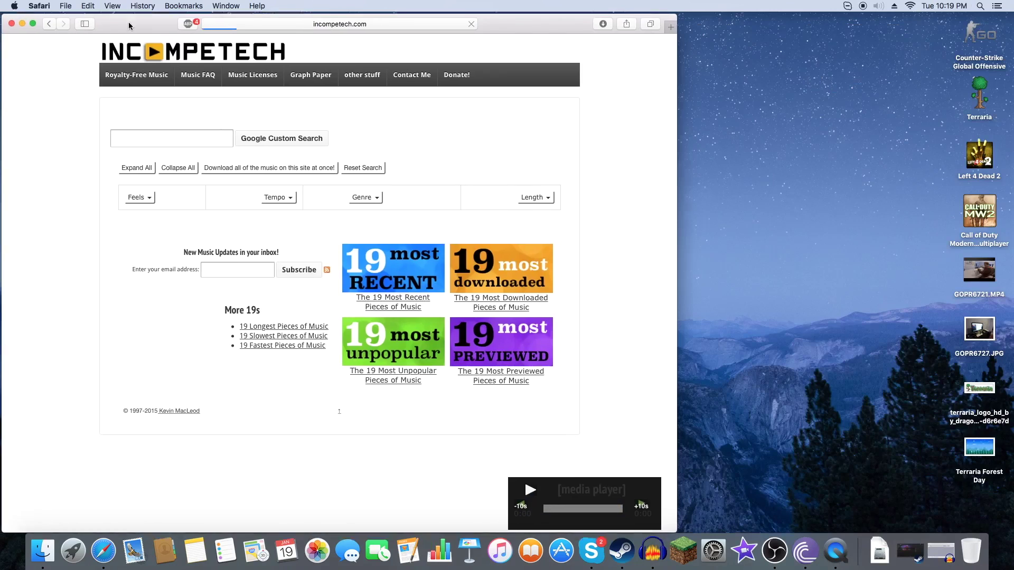
{"action": "left_click_drag", "start_coordinate": [128, 22], "coordinate": [664, 27]}
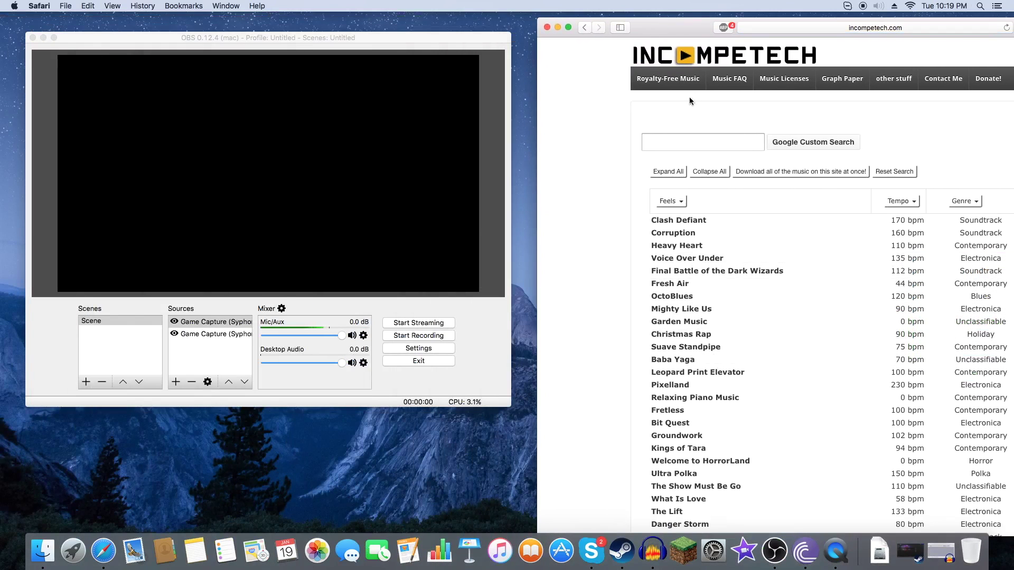
{"action": "left_click_drag", "start_coordinate": [657, 30], "coordinate": [489, 26]}
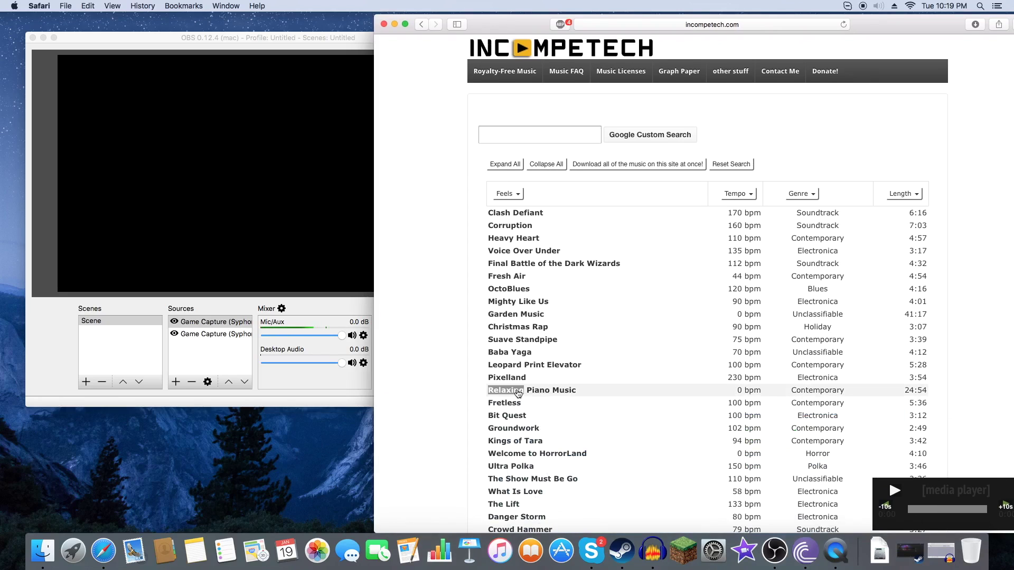
{"action": "left_click", "coordinate": [579, 394]}
{"action": "left_click", "coordinate": [747, 443]}
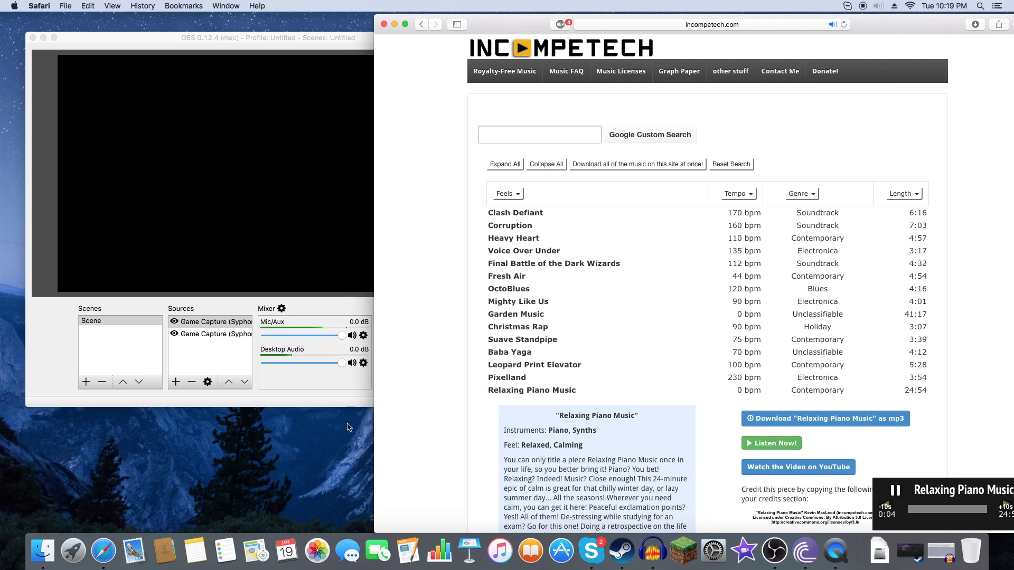
{"action": "left_click", "coordinate": [282, 390]}
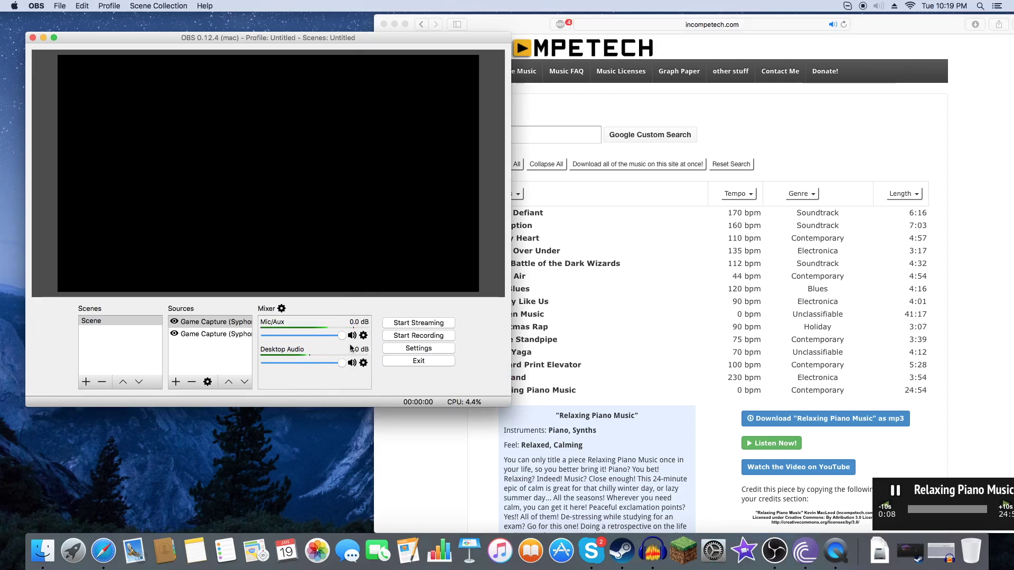
{"action": "left_click", "coordinate": [896, 490]}
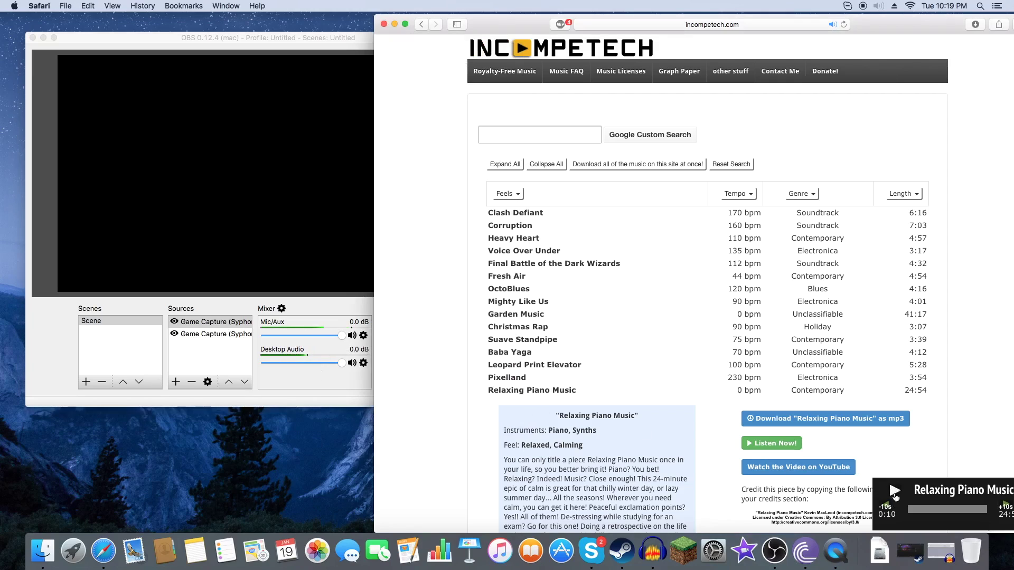
{"action": "left_click", "coordinate": [383, 24]}
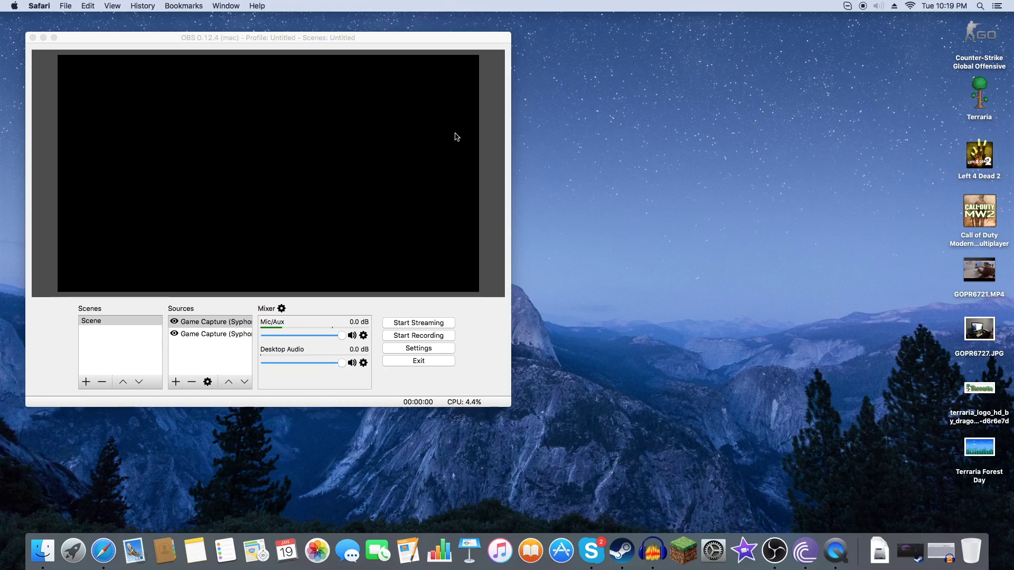
Open the Mic/Aux Filters window from its gear menu, after opening and cancelling Settings
{"action": "left_click", "coordinate": [502, 357]}
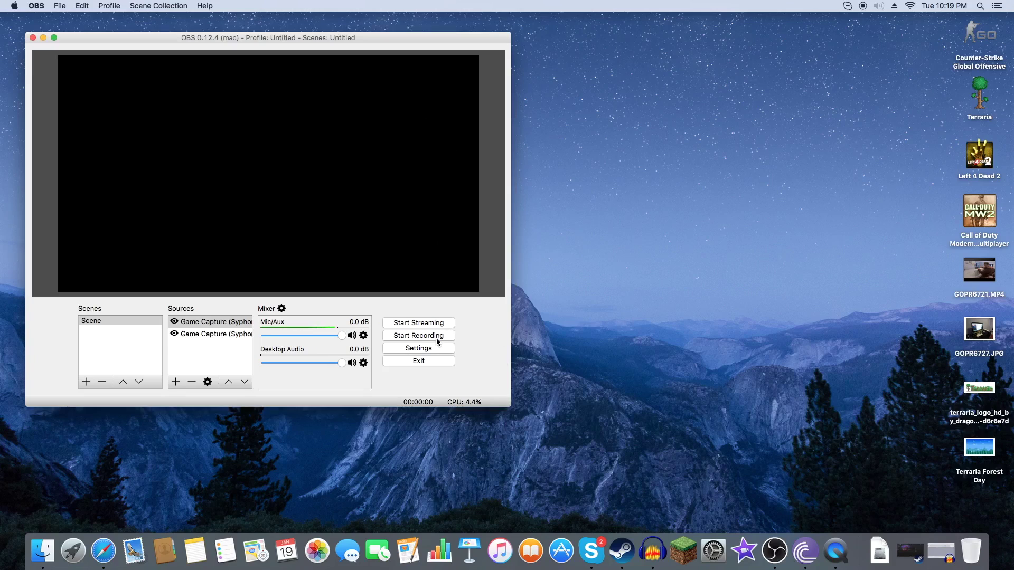
{"action": "left_click", "coordinate": [406, 350]}
{"action": "left_click", "coordinate": [428, 381]}
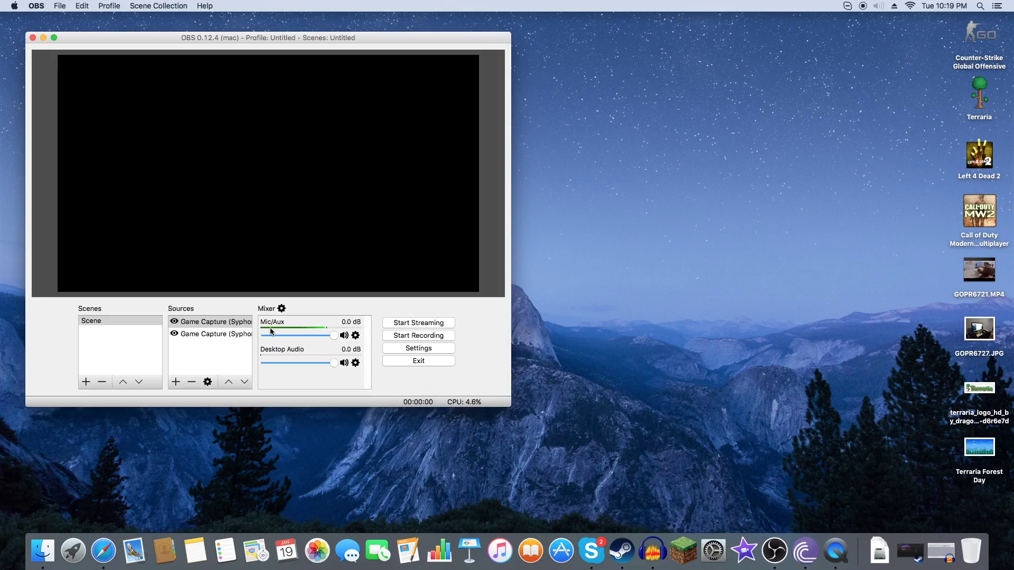
{"action": "left_click", "coordinate": [356, 336]}
{"action": "left_click", "coordinate": [372, 343]}
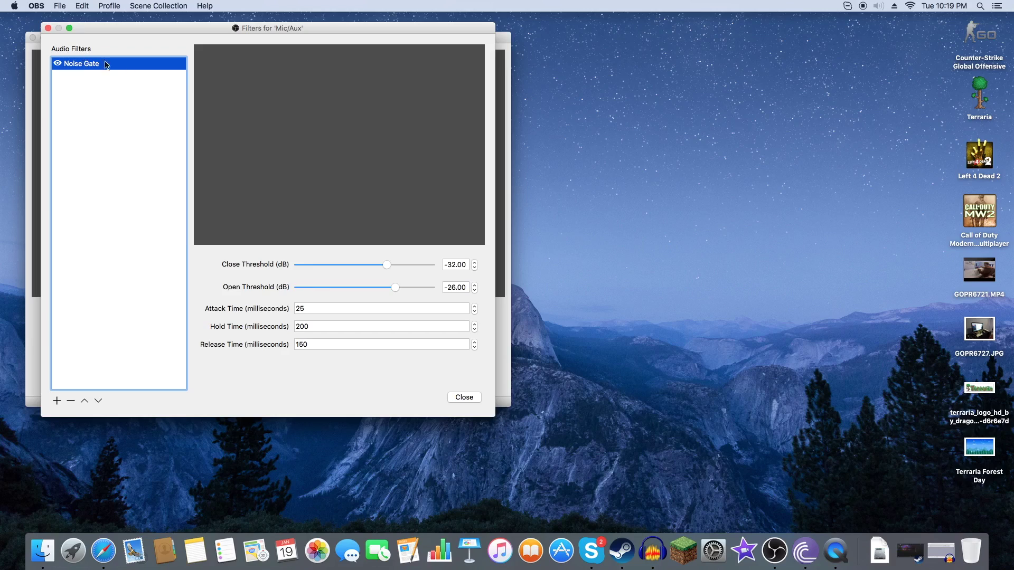
Remove and confirm deleting the Noise Gate filter, then move the Filters window right
{"action": "right_click", "coordinate": [92, 66]}
{"action": "left_click", "coordinate": [115, 99]}
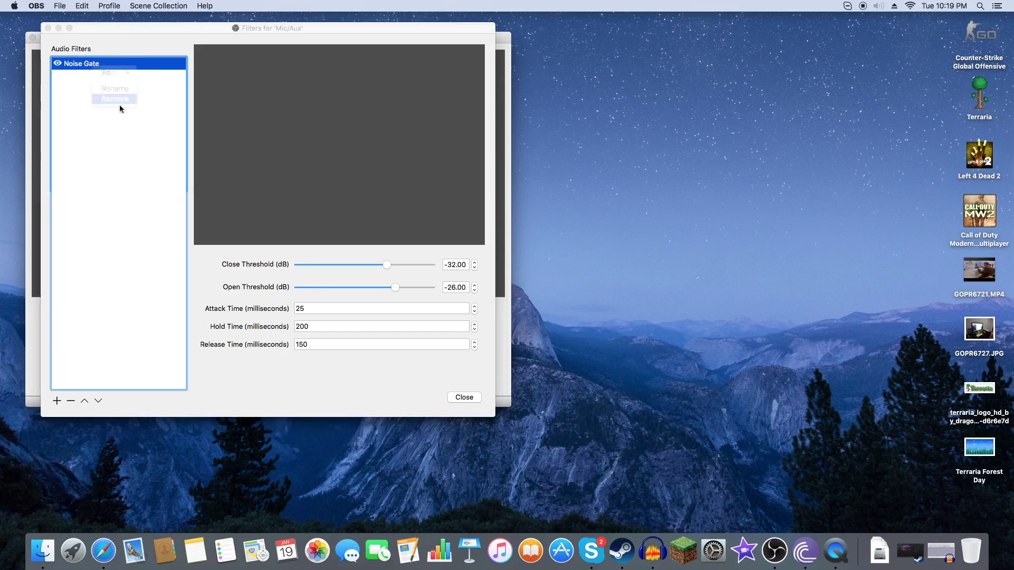
{"action": "key", "text": "Return"}
{"action": "left_click_drag", "start_coordinate": [217, 33], "coordinate": [696, 16]}
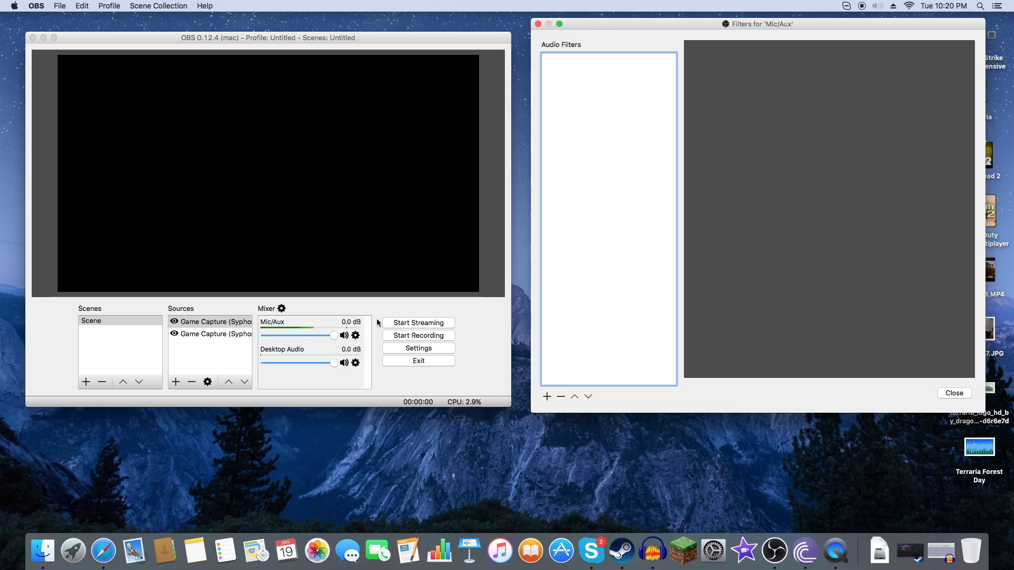
Add a default Noise Gate filter: -32 dB close, -26 dB open, 25/200/150 ms timings
{"action": "left_click", "coordinate": [547, 397]}
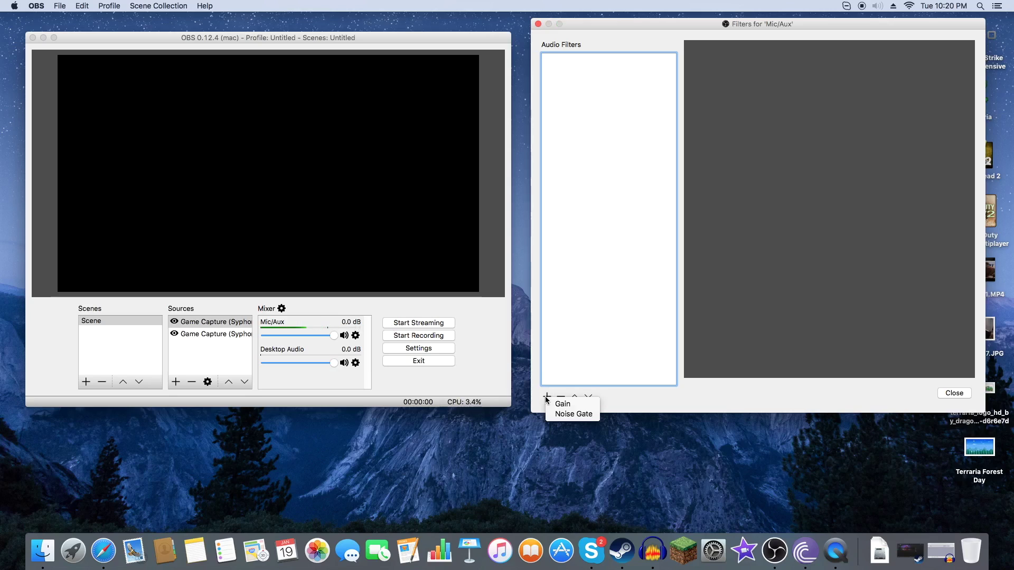
{"action": "left_click", "coordinate": [570, 415]}
{"action": "left_click", "coordinate": [789, 76]}
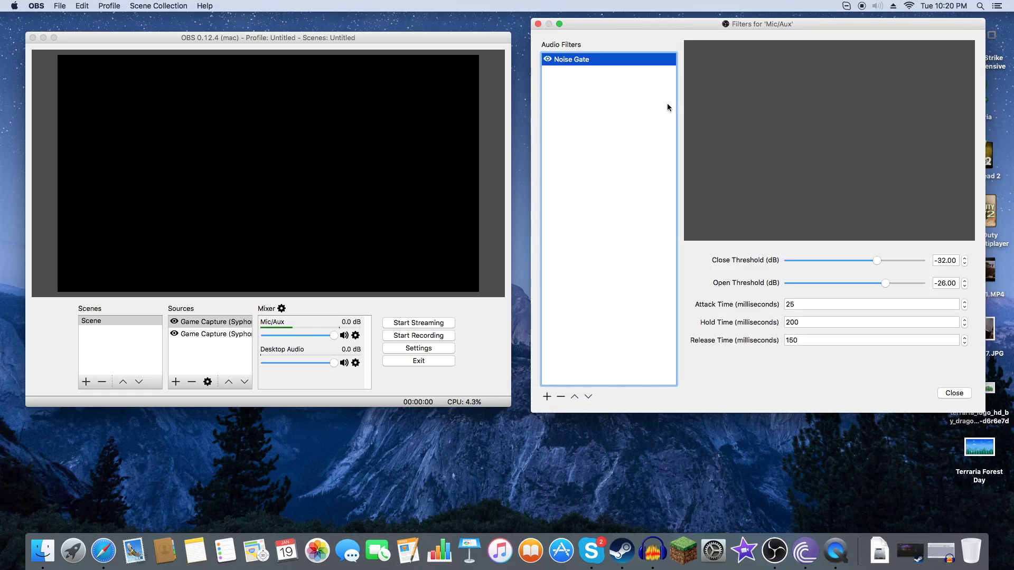
{"action": "left_click_drag", "start_coordinate": [181, 34], "coordinate": [193, 36]}
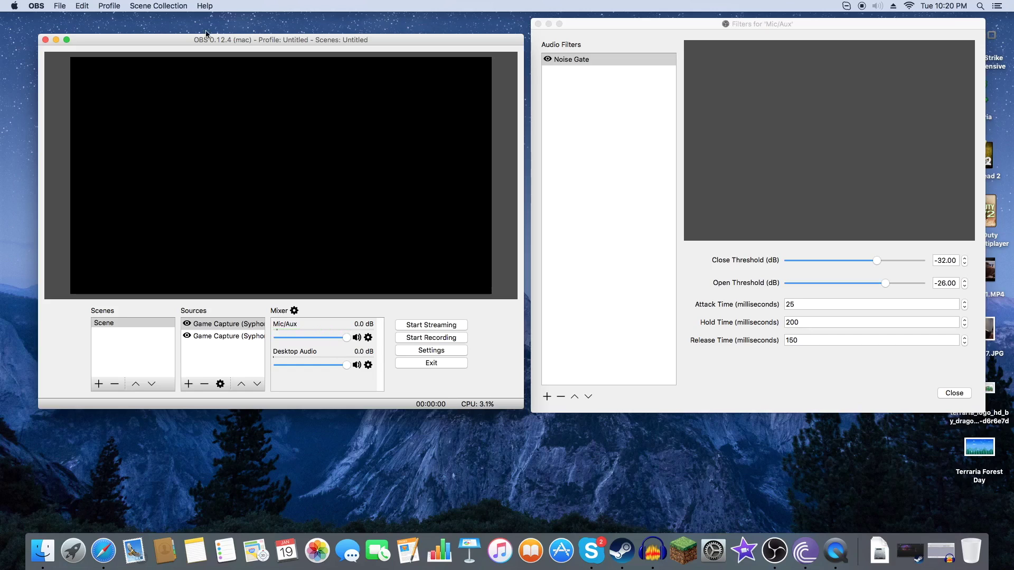
Close the Mic/Aux filters window, leaving the Noise Gate at -32 dB close and -26 dB open
{"action": "left_click_drag", "start_coordinate": [734, 30], "coordinate": [664, 30]}
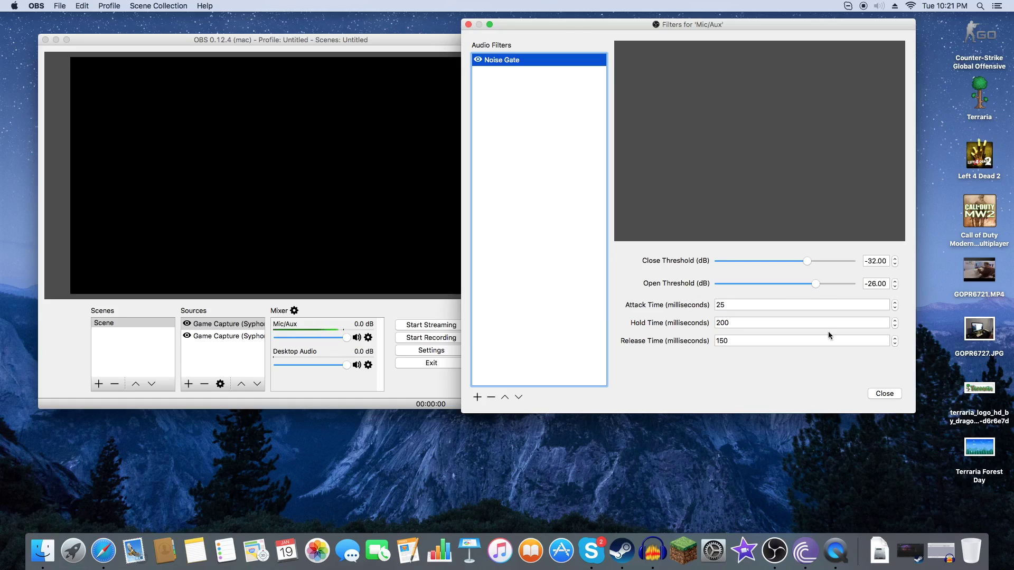
{"action": "left_click", "coordinate": [879, 395]}
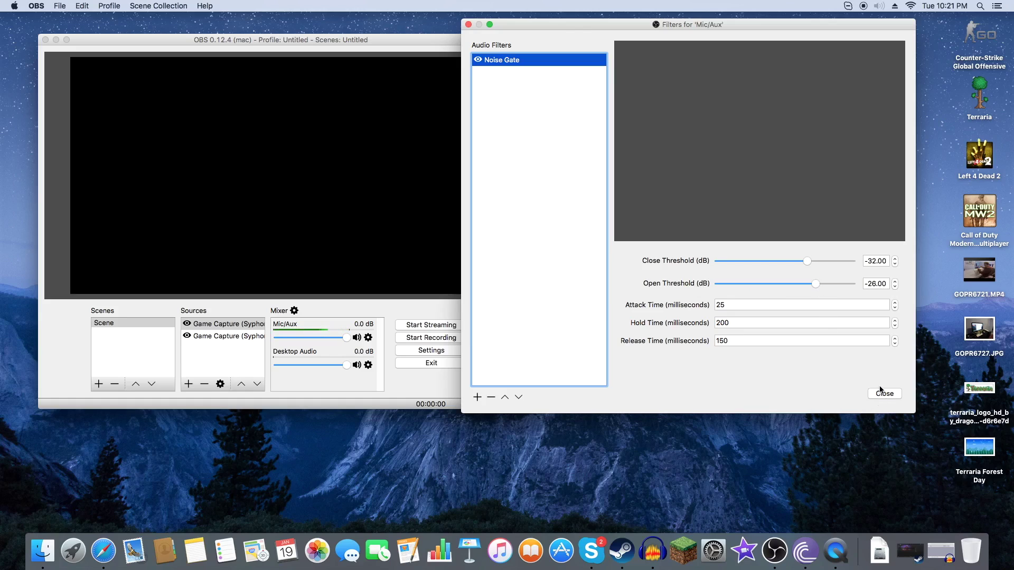